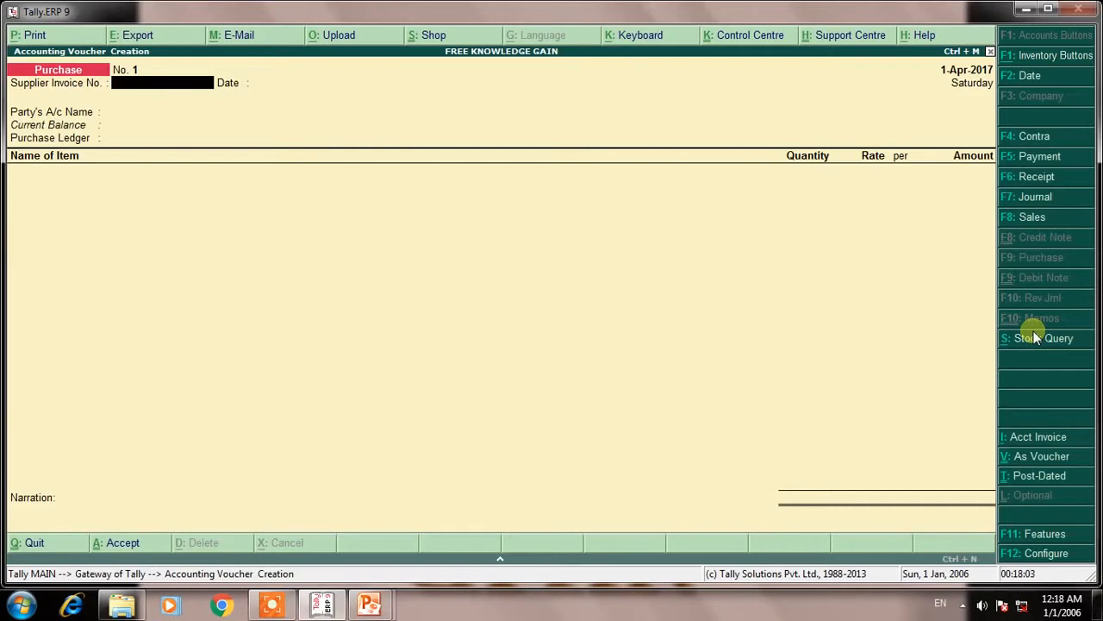
# Set the purchase voucher's party account to Abc Ltd, accept the supplier details, and choose Purchase as the purchase ledger
pyautogui.press('Return')
pyautogui.press('Return')
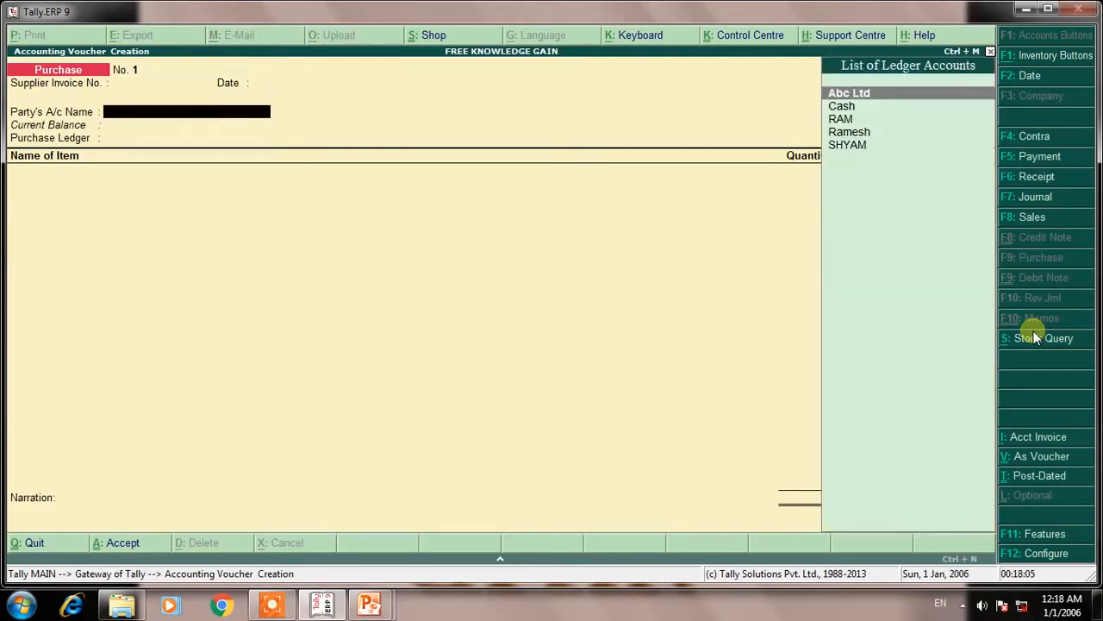
pyautogui.press('Down')
pyautogui.press('Up')
pyautogui.press('Return')
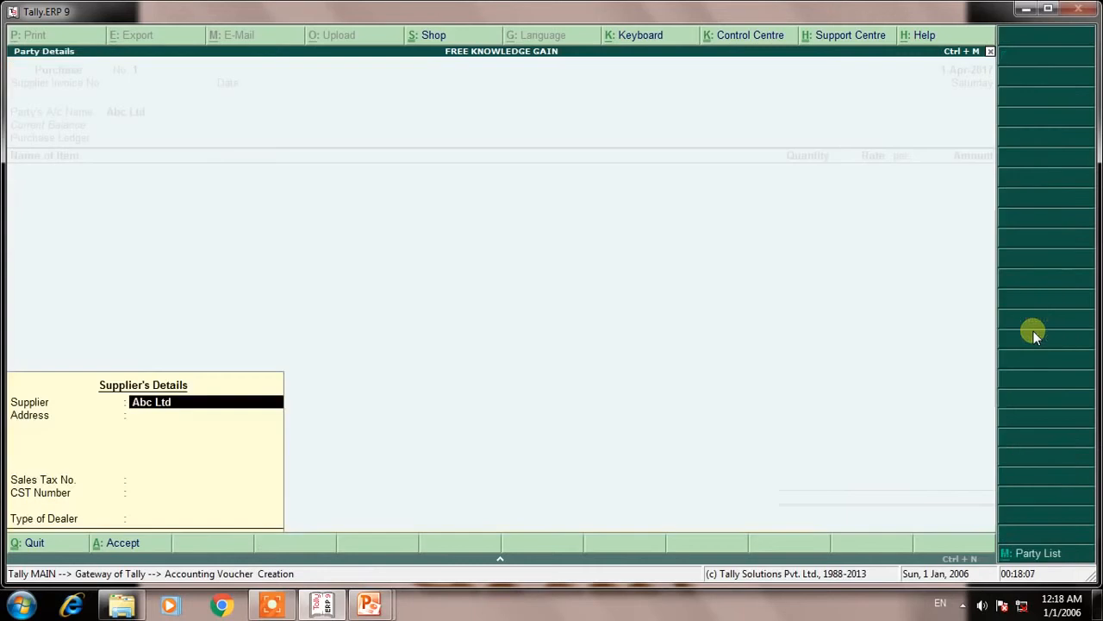
pyautogui.press('Return')
pyautogui.press('Return')
pyautogui.press('Return')
pyautogui.press('Return')
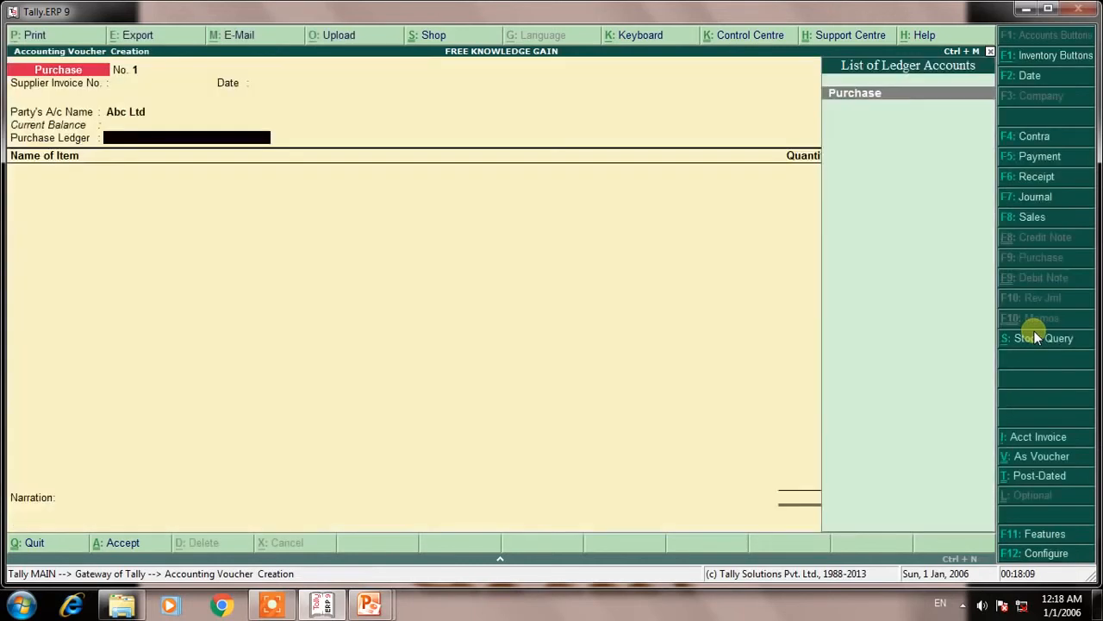
pyautogui.press('Return')
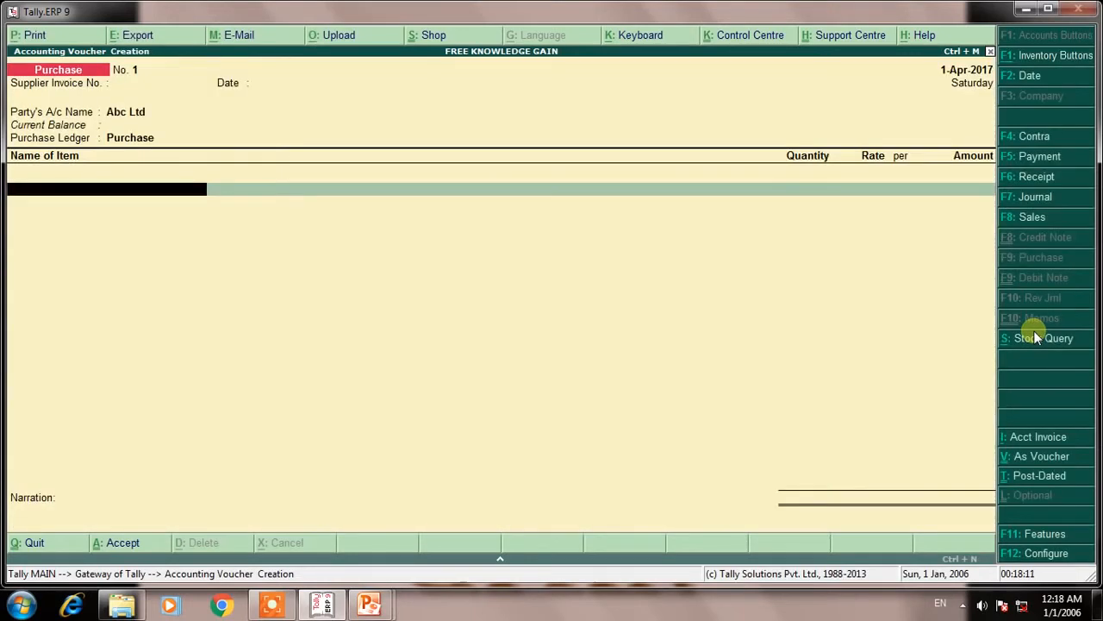
# Start creating a new stock item named Computer from the voucher's first item line
pyautogui.hotkey('alt', 'c')
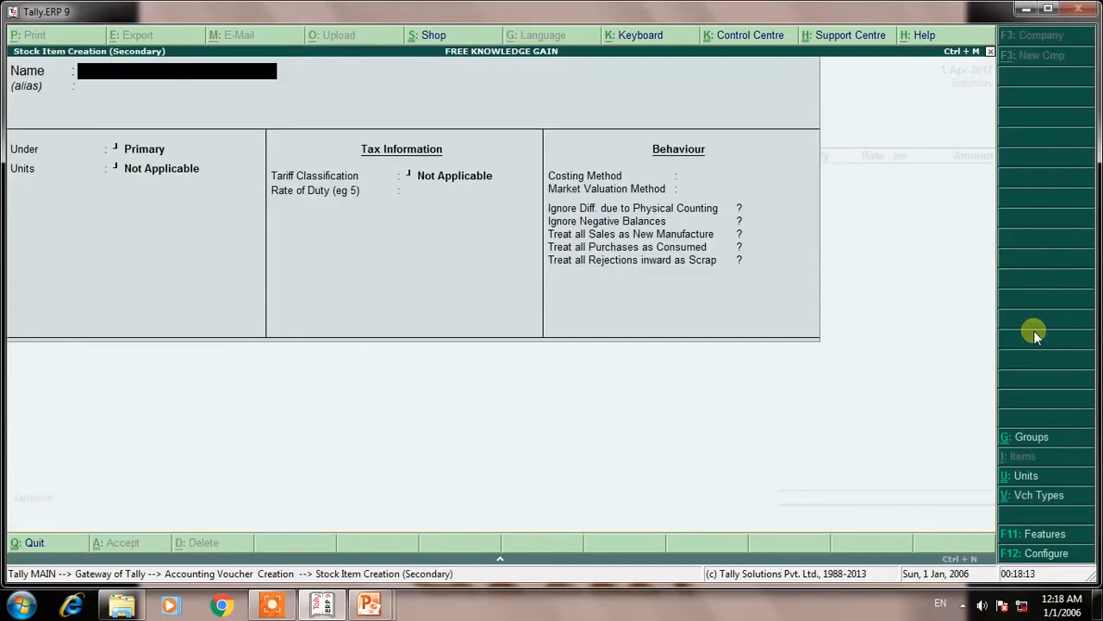
pyautogui.write('Computer')
pyautogui.press('Return')
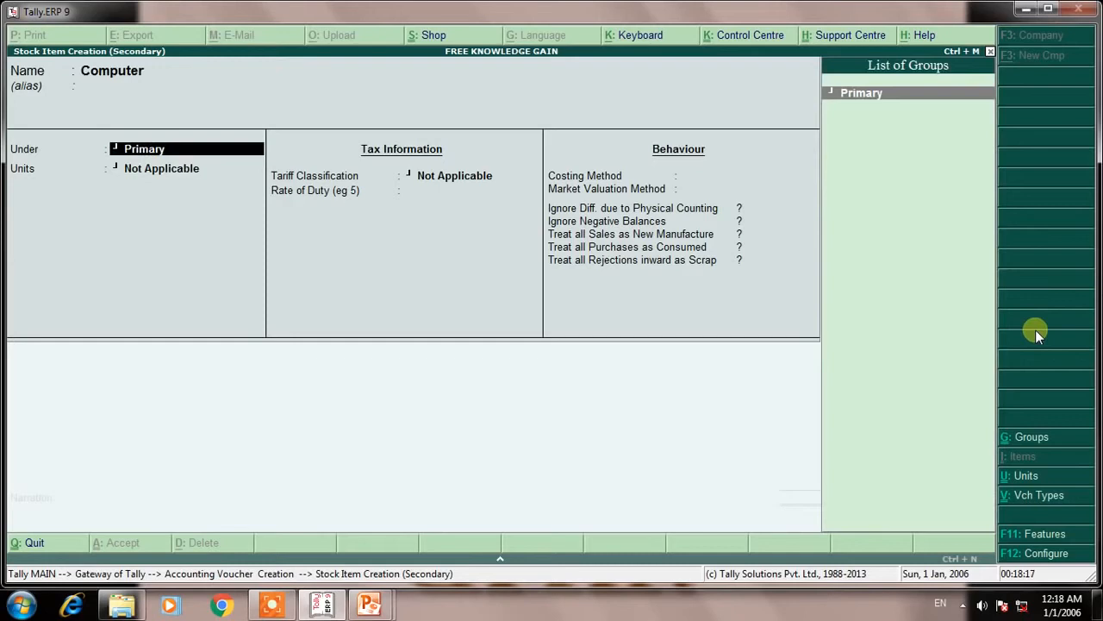
# Create a stock group named Pcs and assign it to the Computer item
pyautogui.hotkey('alt', 'c')
pyautogui.write('Pcs')
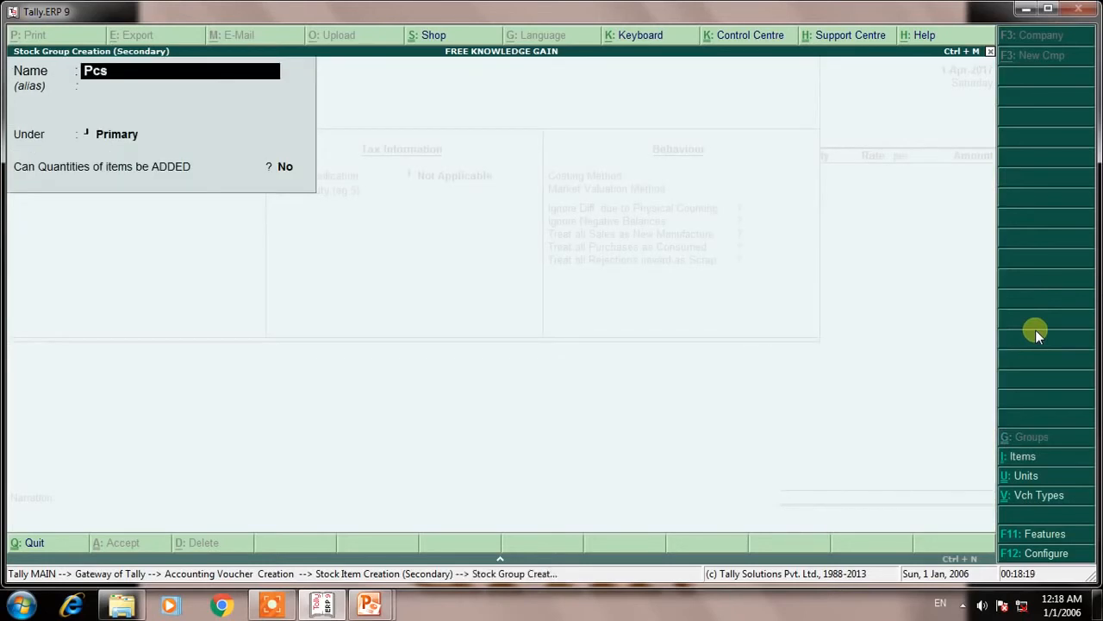
pyautogui.hotkey('ctrl', 'a')
pyautogui.press('y')
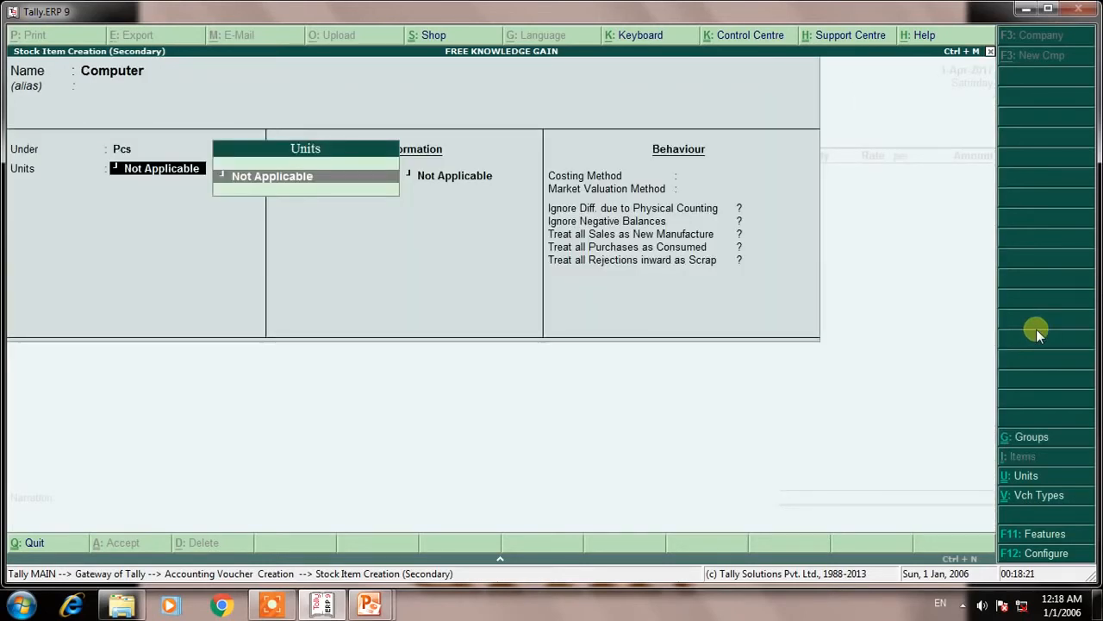
# Set the Computer item's parent group to Primary
pyautogui.press('BackSpace')
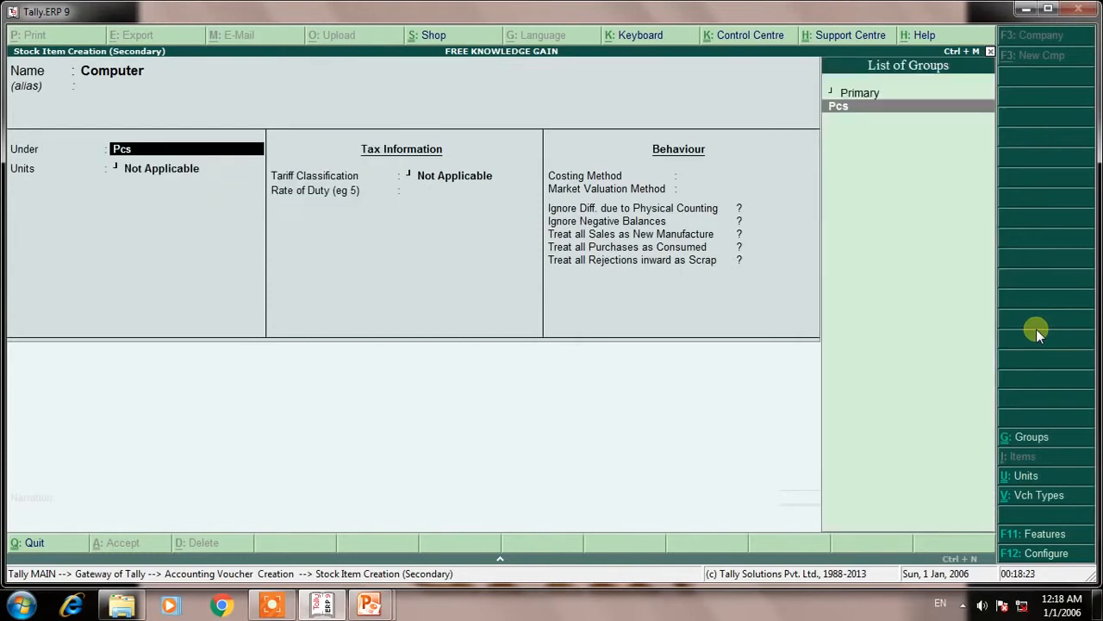
pyautogui.press('Up')
pyautogui.press('Return')
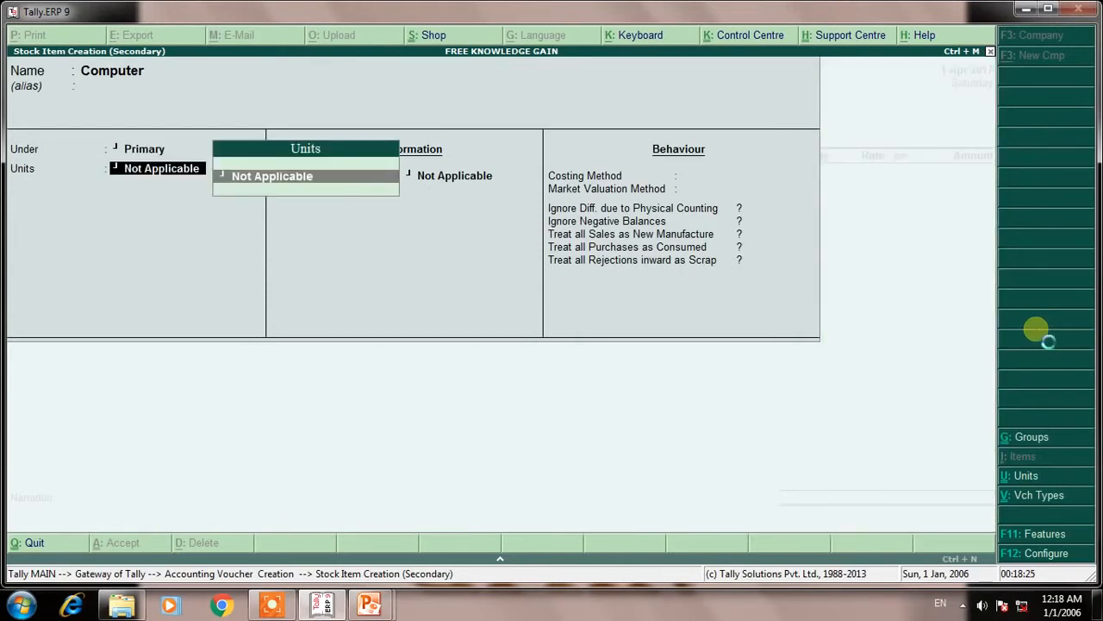
# Create a simple unit of measure with the symbol pcs for the Computer item and save the item
pyautogui.hotkey('alt', 'c')
pyautogui.write('pcs')
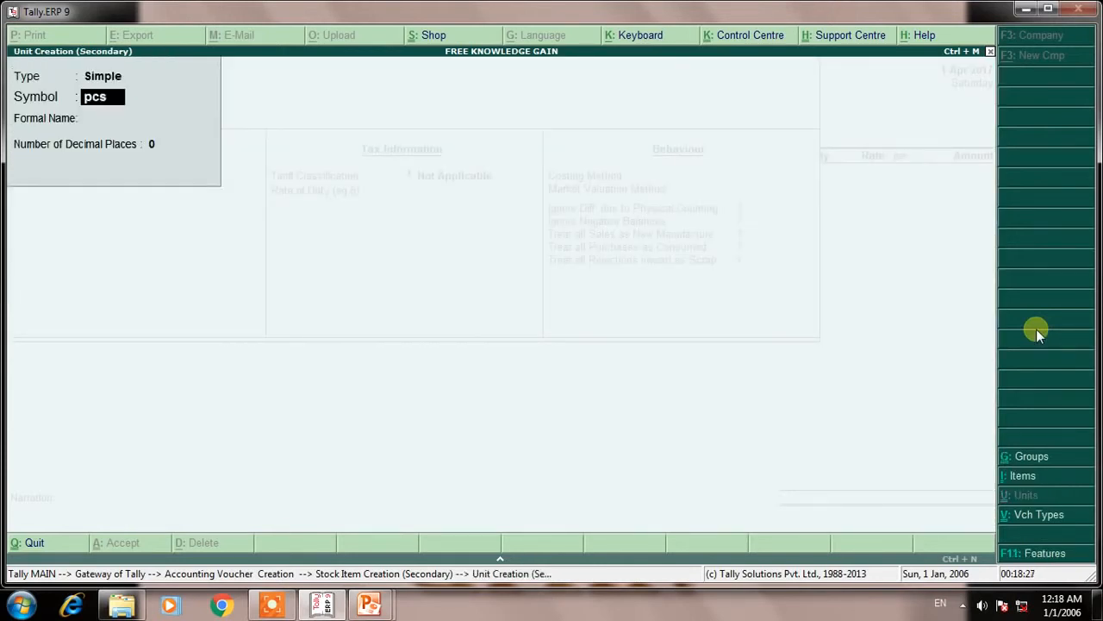
pyautogui.press('Return')
pyautogui.press('Return')
pyautogui.press('Return')
pyautogui.press('Return')
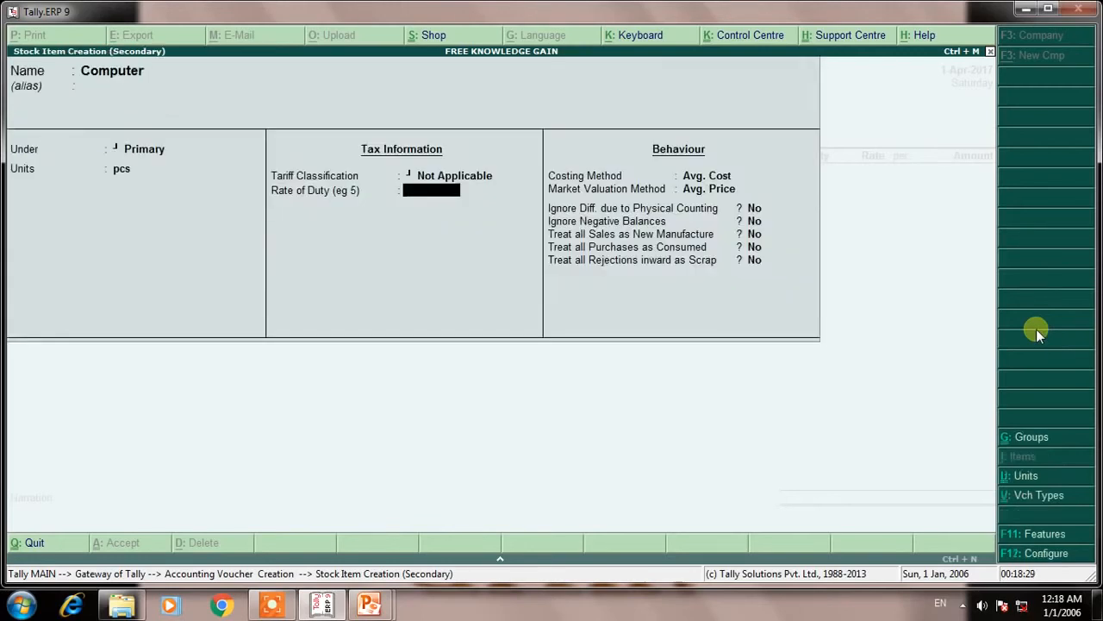
pyautogui.hotkey('ctrl', 'a')
pyautogui.press('Return')
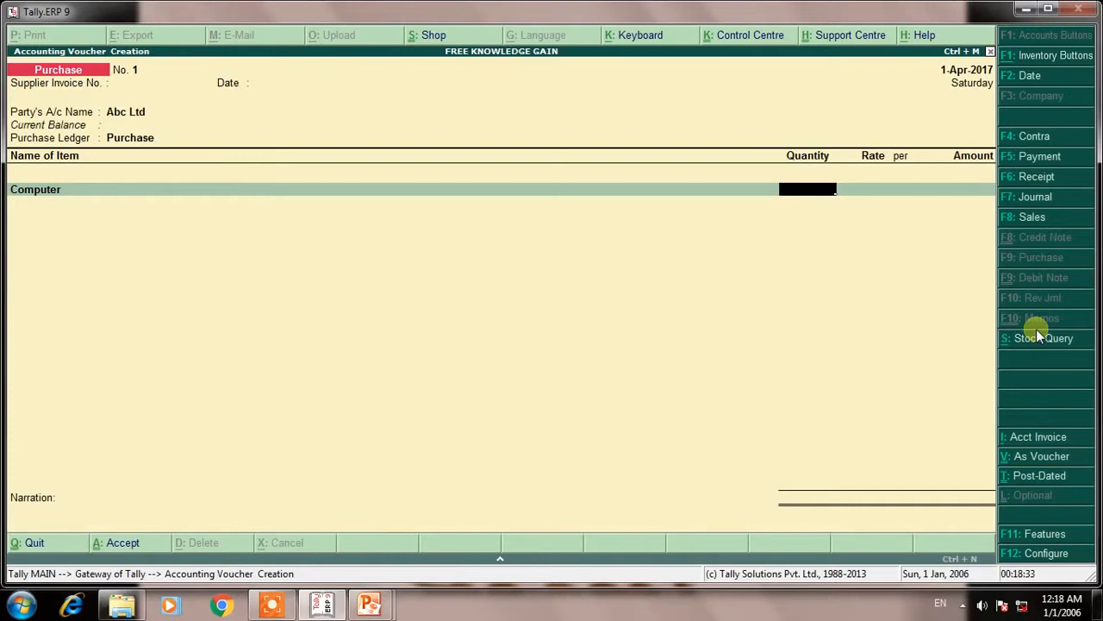
# Enter a quantity of 5 pcs at a rate of 20000 per piece for the Computer line
pyautogui.write('5')
pyautogui.press('Return')
pyautogui.write('20000')
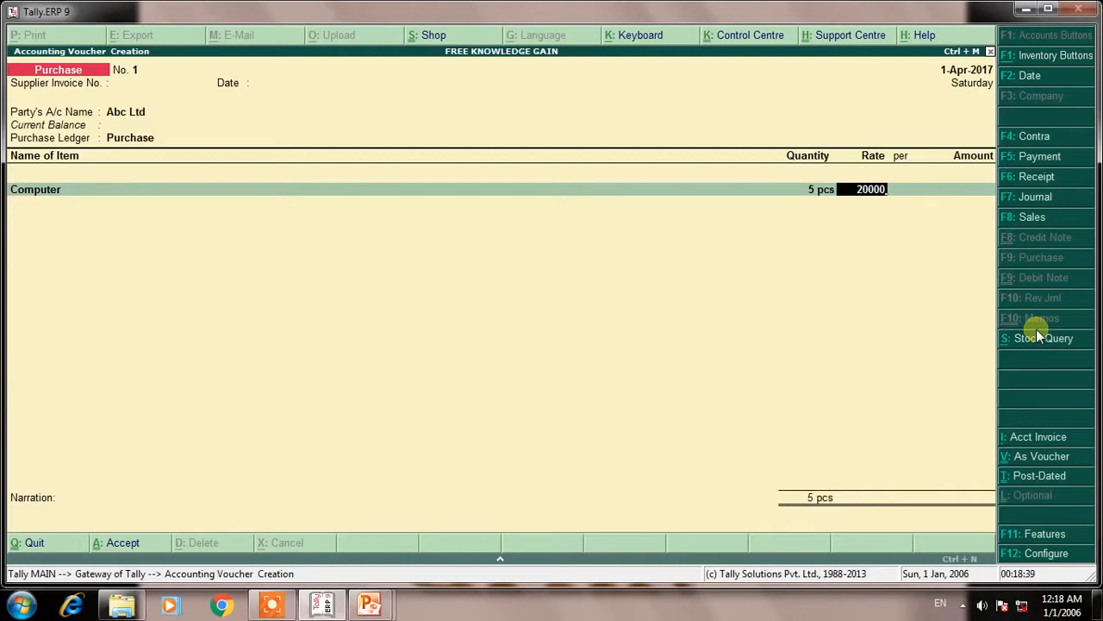
pyautogui.press('Return')
pyautogui.press('Return')
pyautogui.press('Return')
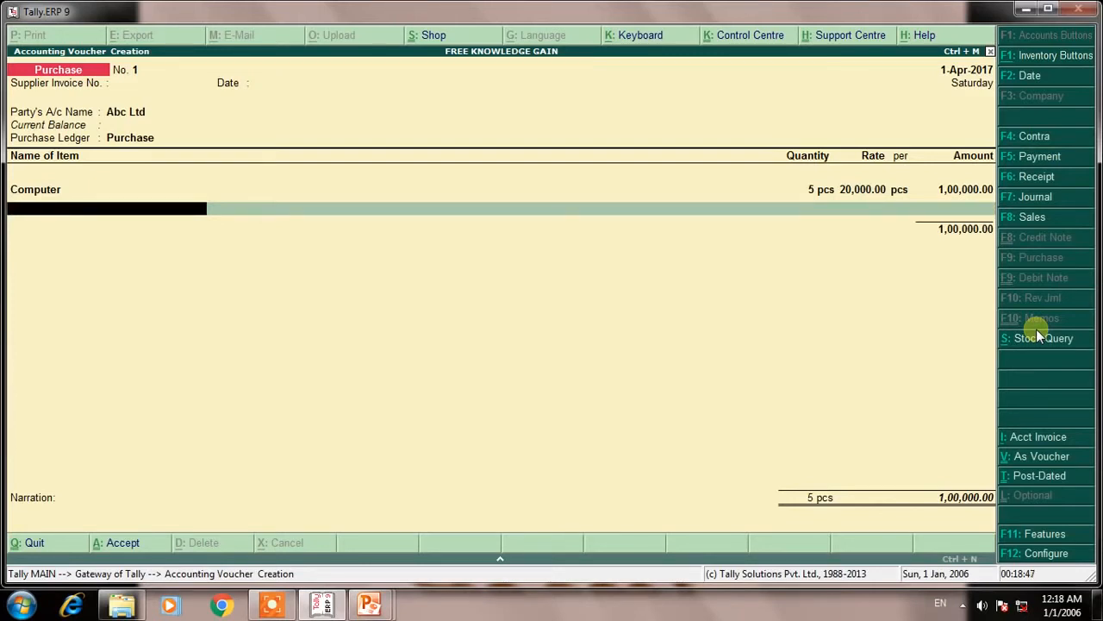
# Finish the item list and create a ledger named Input SGST under Duties & Taxes for the first tax line
pyautogui.press('Return')
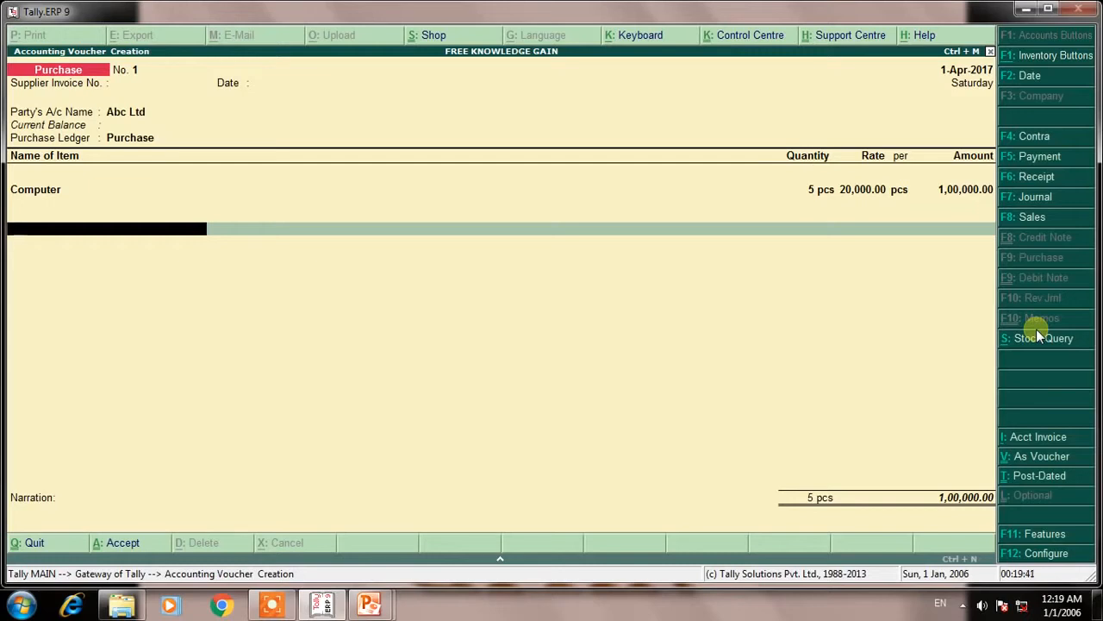
pyautogui.hotkey('alt', 'c')
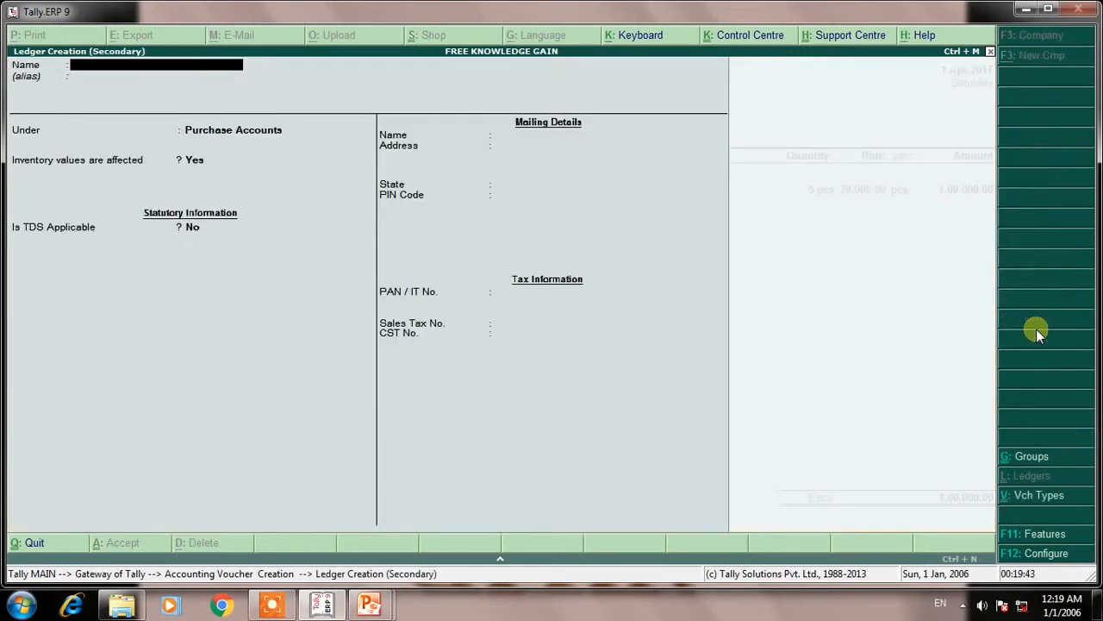
pyautogui.write('Input SGST')
pyautogui.press('Return')
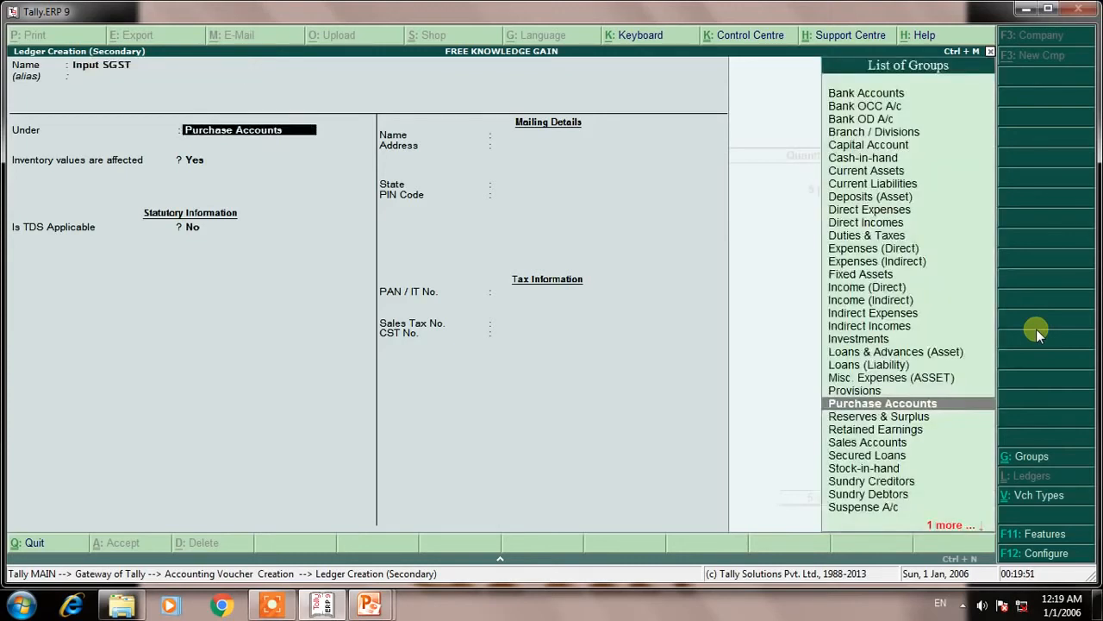
pyautogui.write('du')
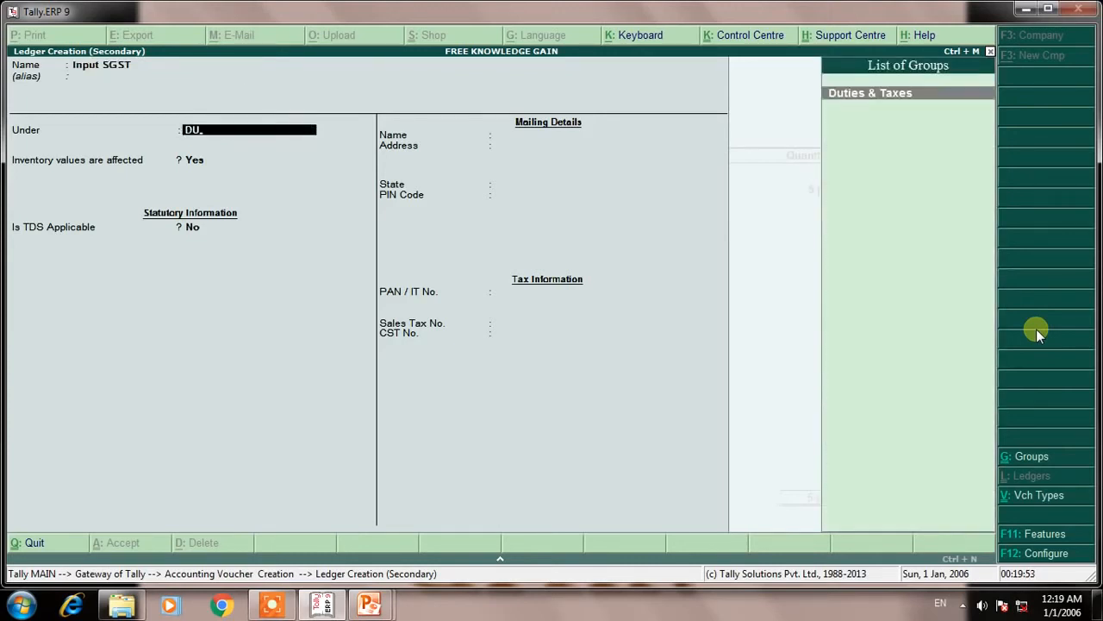
pyautogui.press('Return')
pyautogui.press('Return')
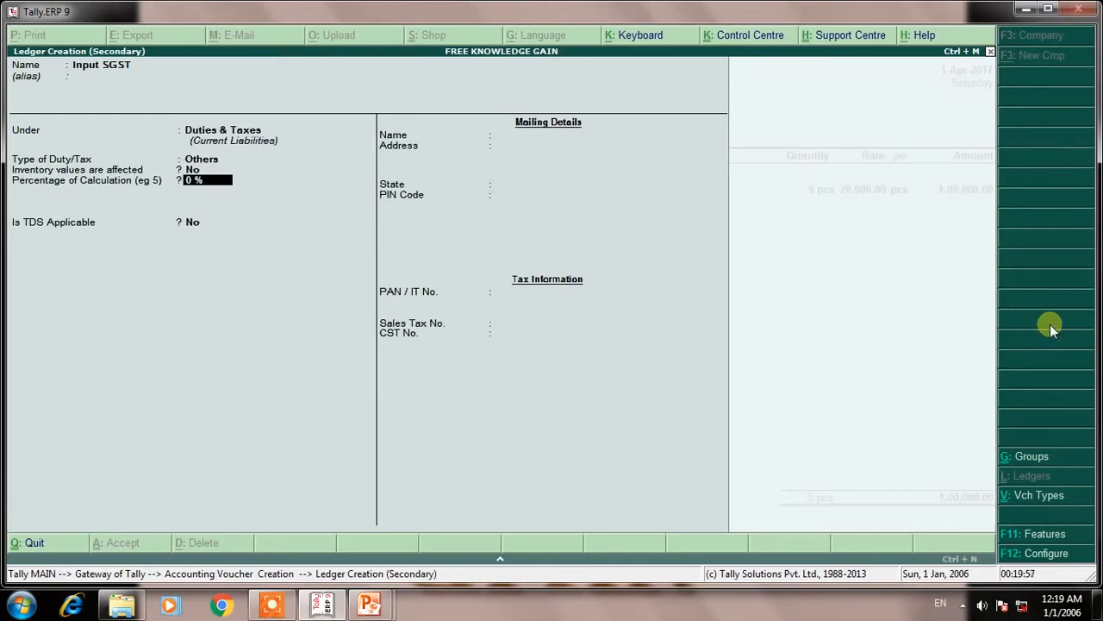
pyautogui.hotkey('ctrl', 'a')
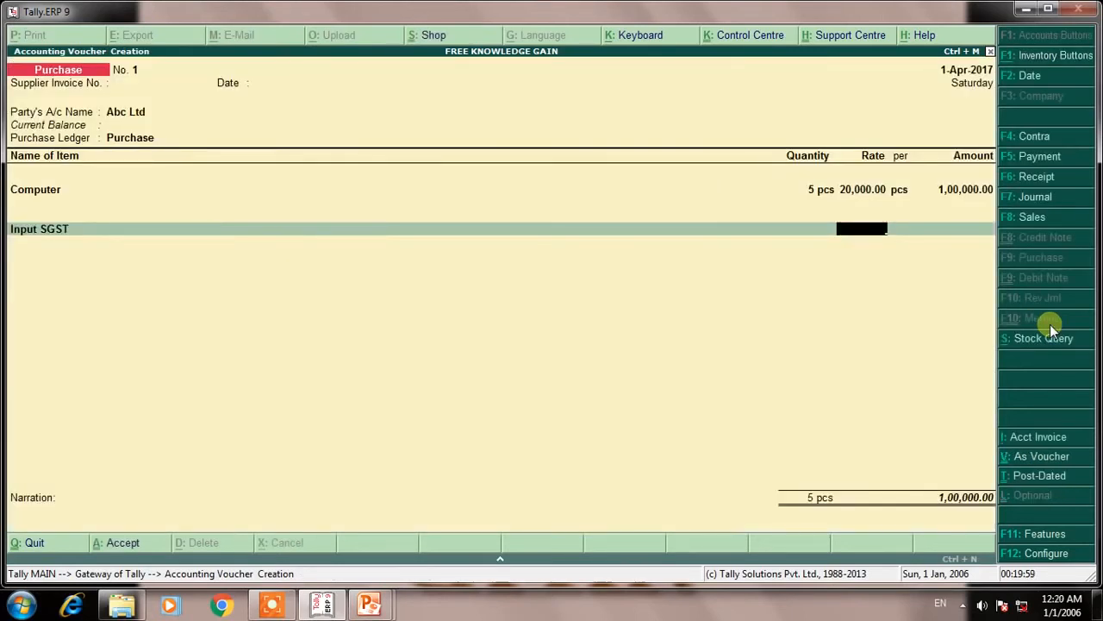
# Enter an amount of 10000 for the Input SGST line, leaving its rate blank
pyautogui.press('Return')
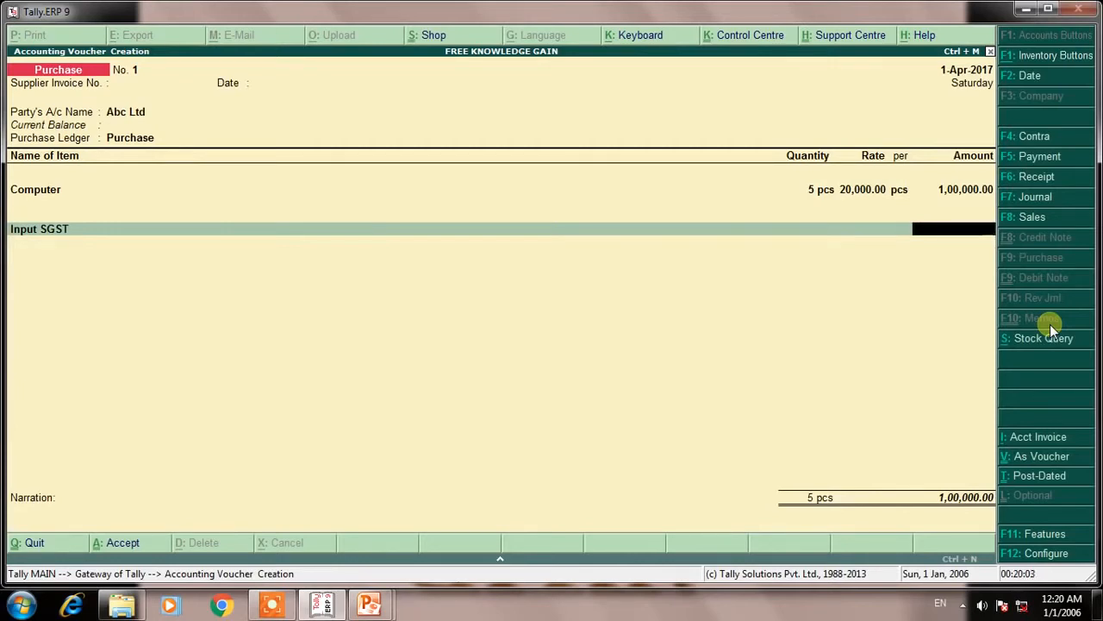
pyautogui.write('10000')
pyautogui.press('Return')
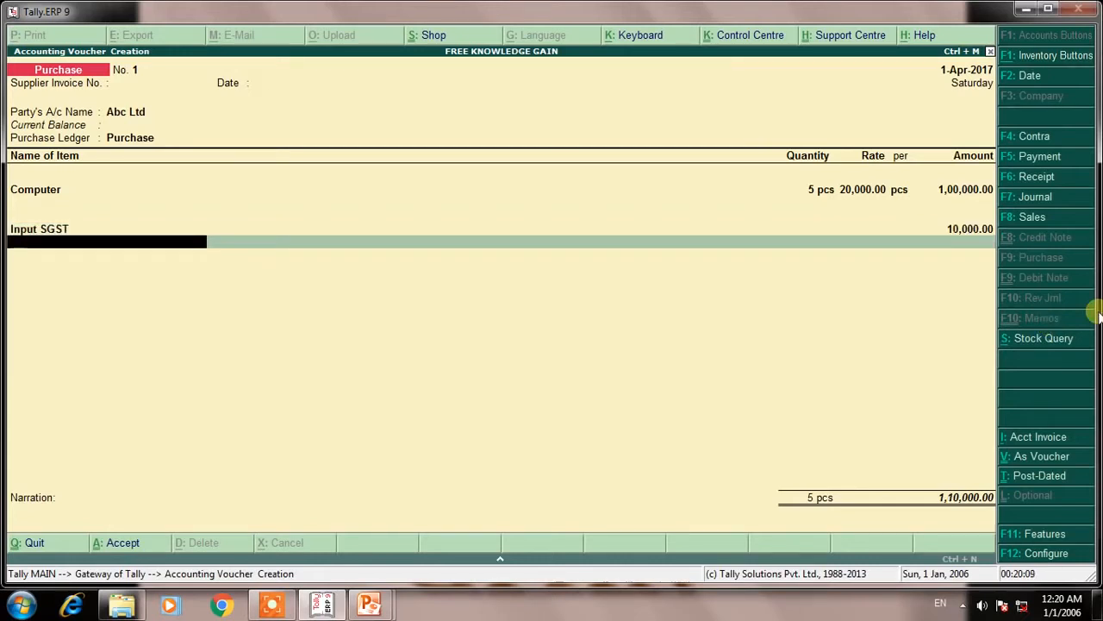
# Create a ledger named INPUT CGST under Duties & Taxes for the second tax line
pyautogui.hotkey('alt', 'c')
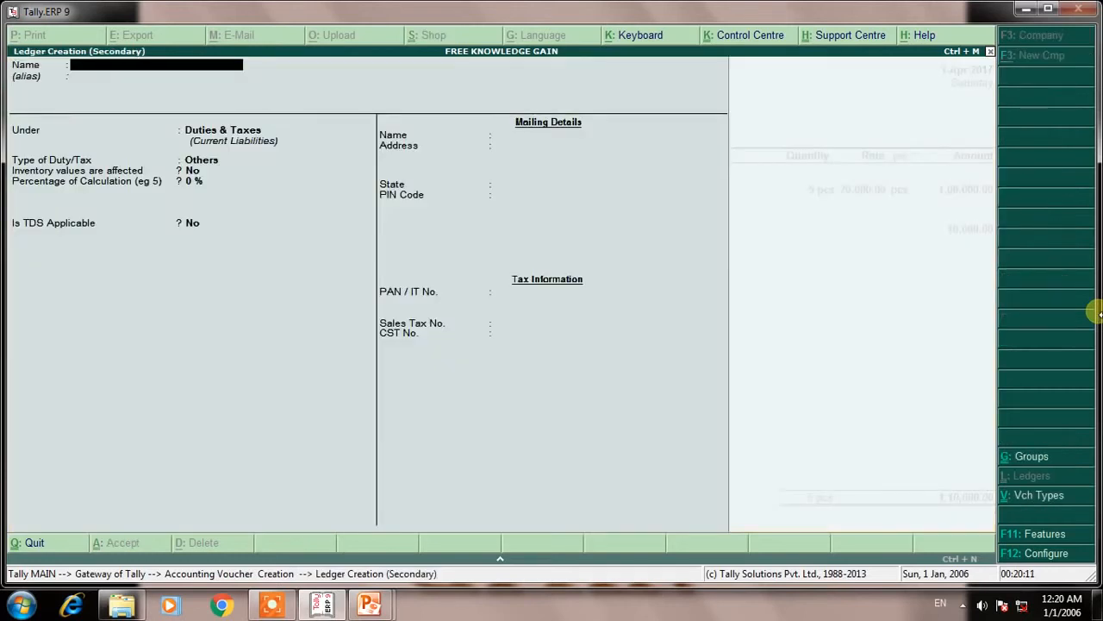
pyautogui.write('NPUT CGST')
pyautogui.press('Return')
pyautogui.press('Return')
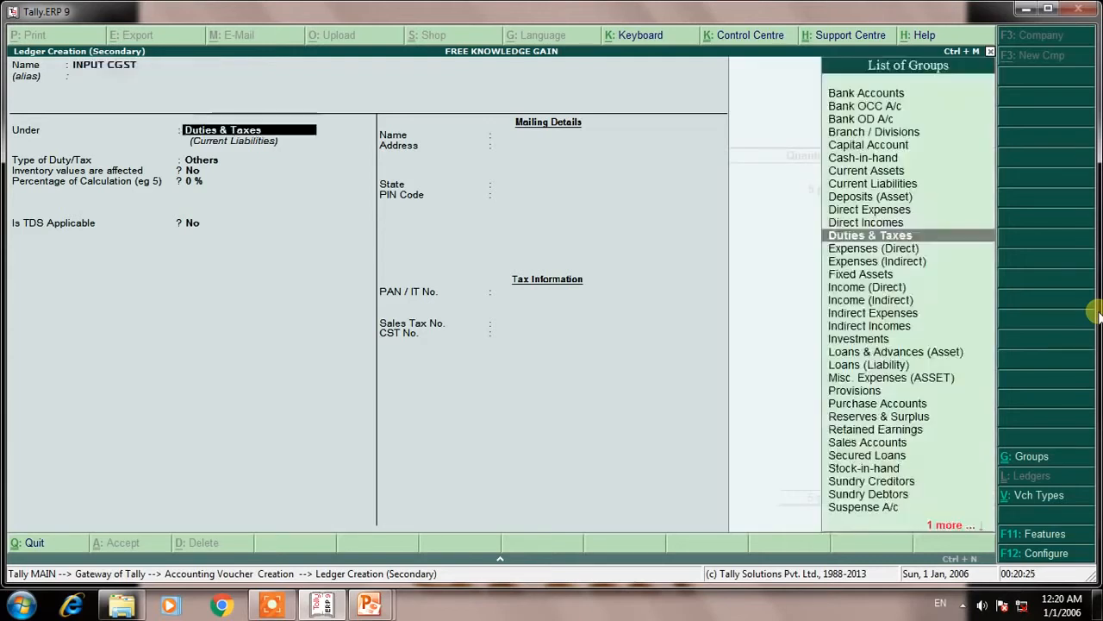
pyautogui.press('Return')
pyautogui.press('Return')
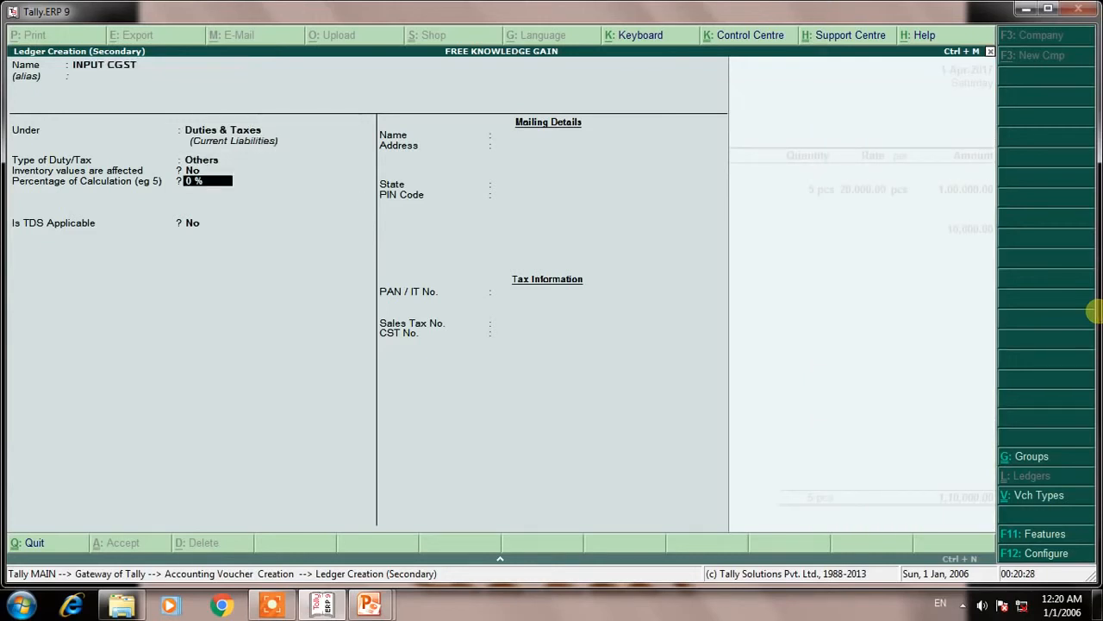
pyautogui.hotkey('ctrl', 'a')
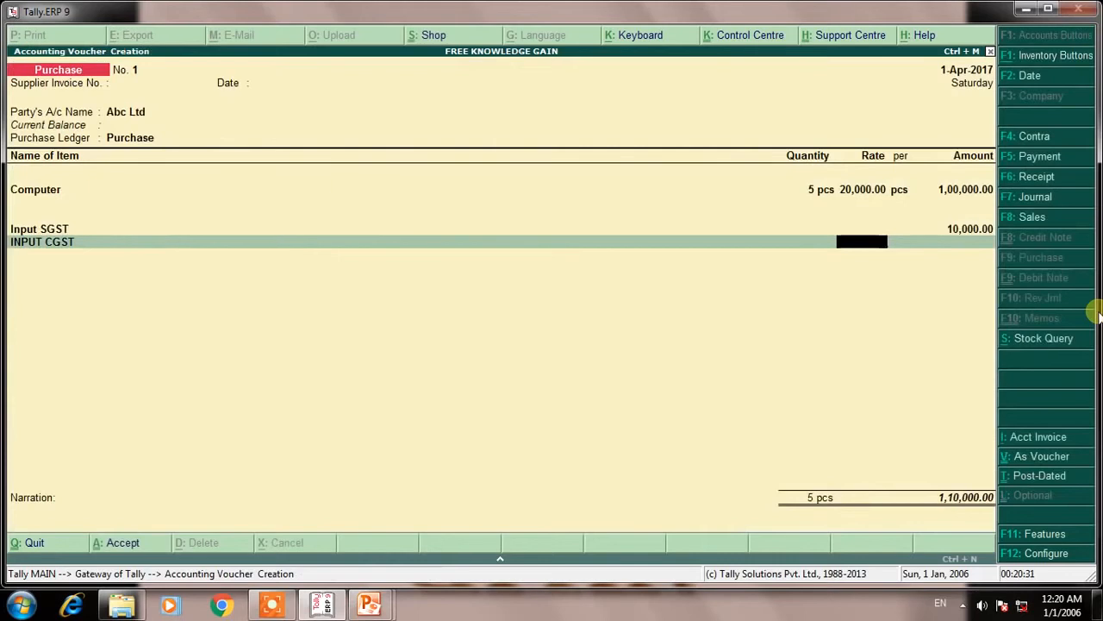
# Enter an amount of 10000 for the INPUT CGST line, leaving its rate blank
pyautogui.press('Return')
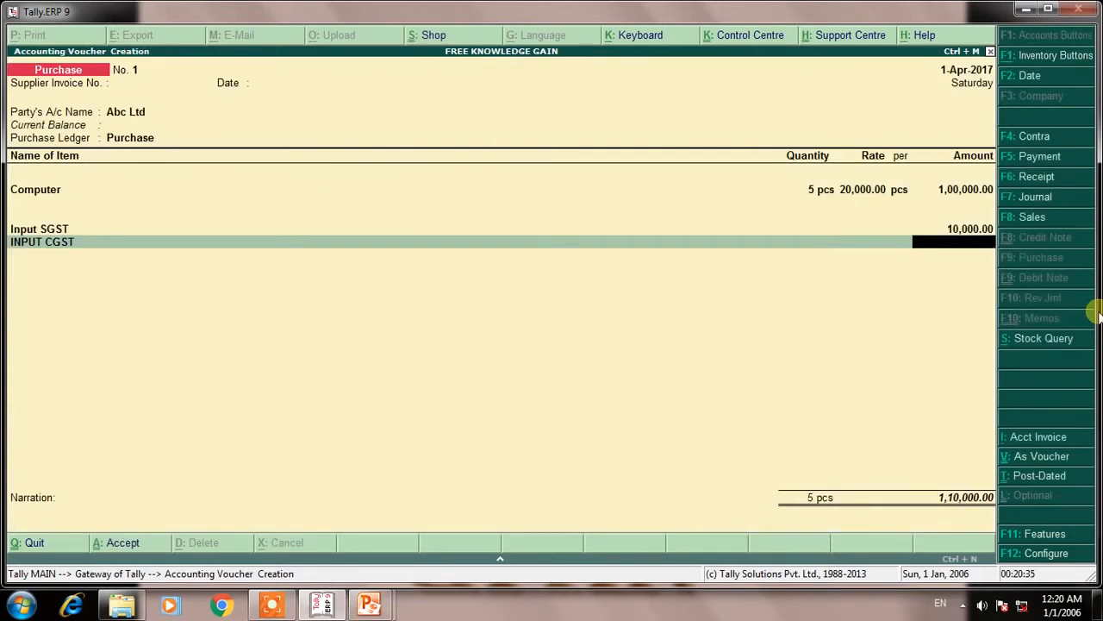
pyautogui.write('10000')
pyautogui.press('Return')
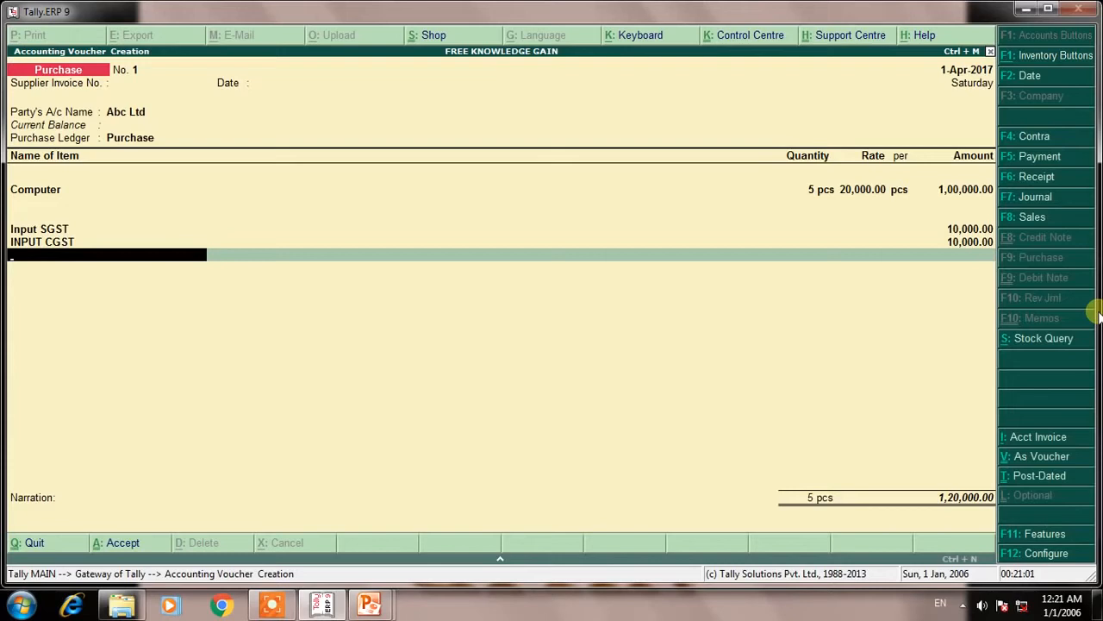
# Finish the tax lines, leave the narration empty, and save the purchase voucher
pyautogui.press('Return')
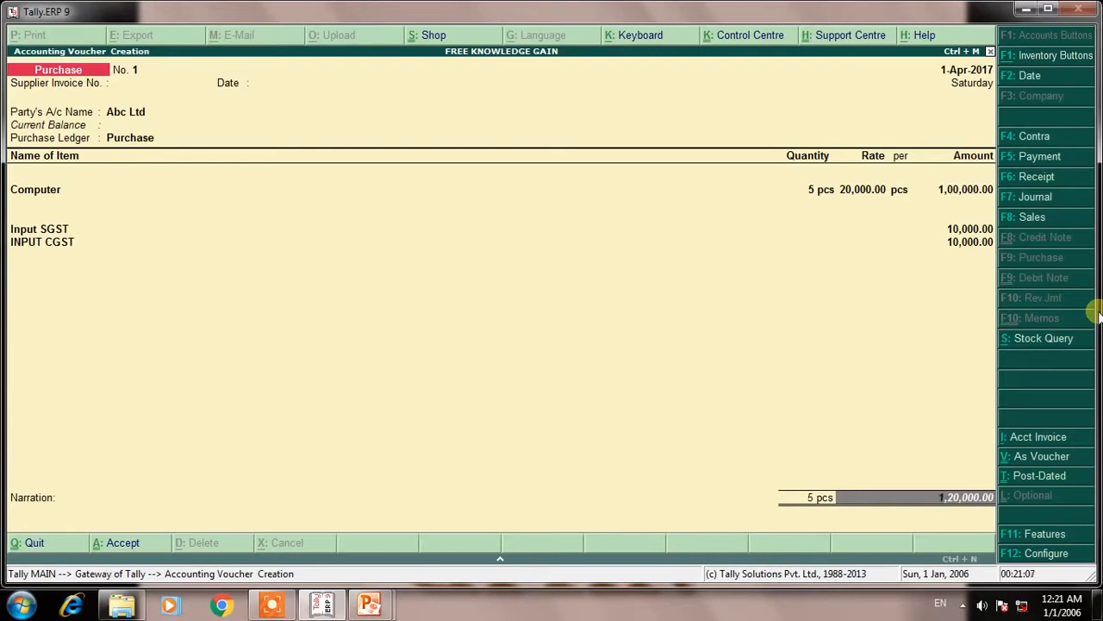
pyautogui.press('Return')
pyautogui.press('Return')
pyautogui.press('Return')
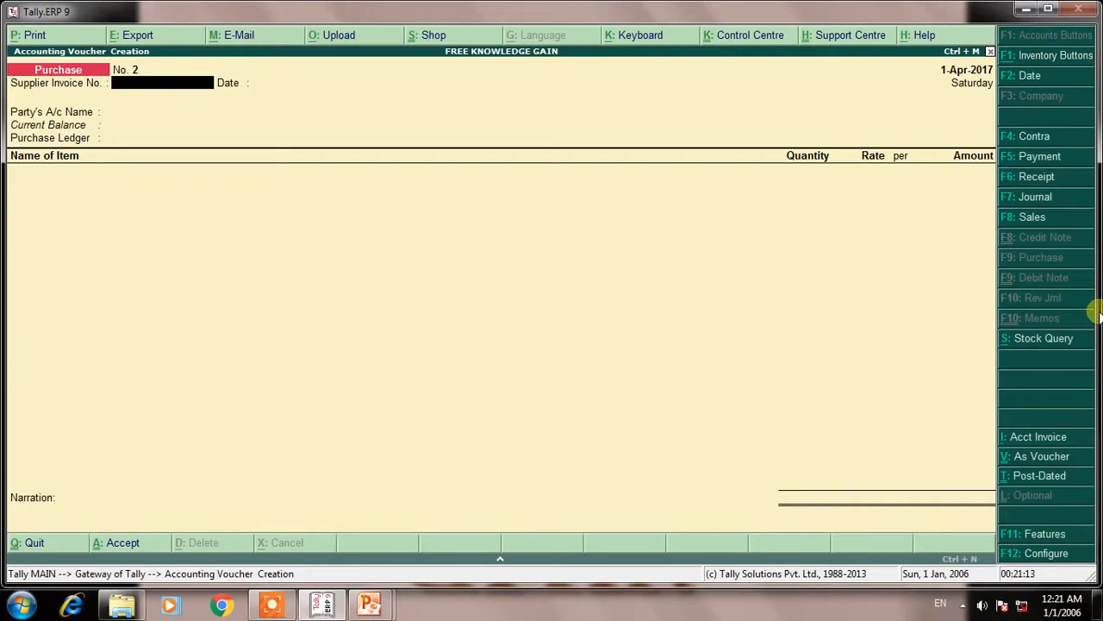
# Start a sales voucher with no reference and open the creation of a new ledger for its party account
pyautogui.press('F8')
pyautogui.press('Return')
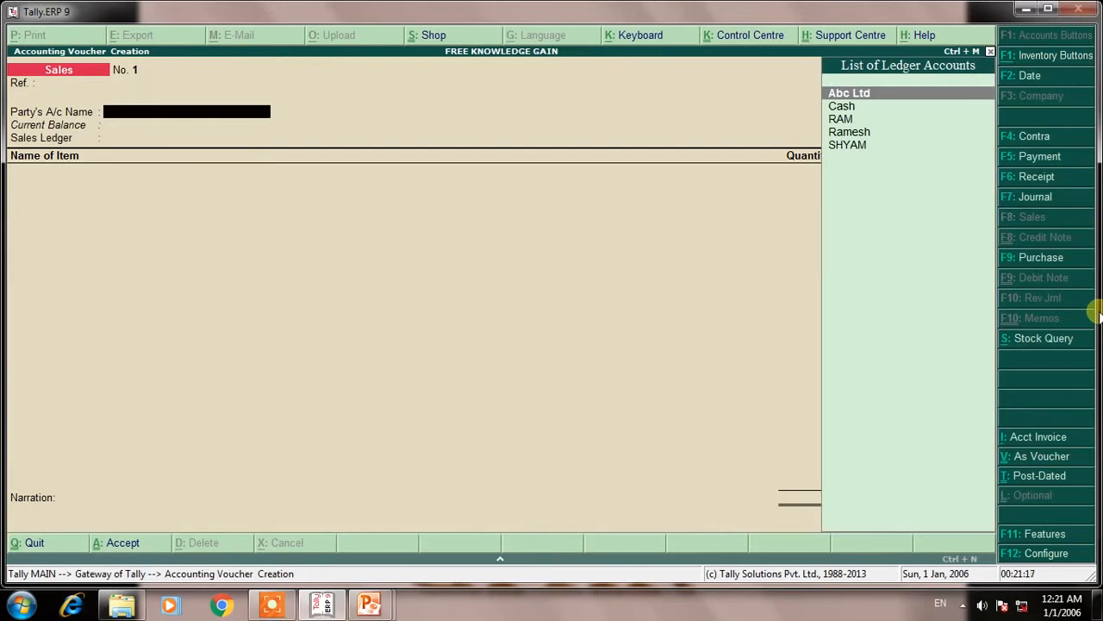
pyautogui.hotkey('alt', 'c')
pyautogui.write('RAM')
pyautogui.press('Return')
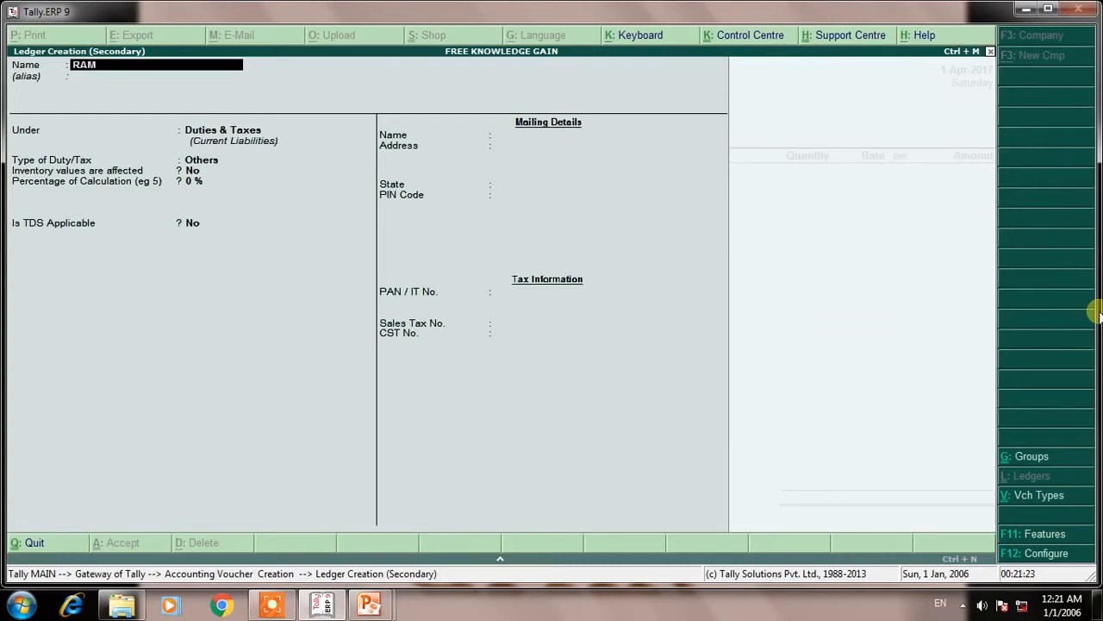
pyautogui.write('SHYAM')
pyautogui.press('Return')
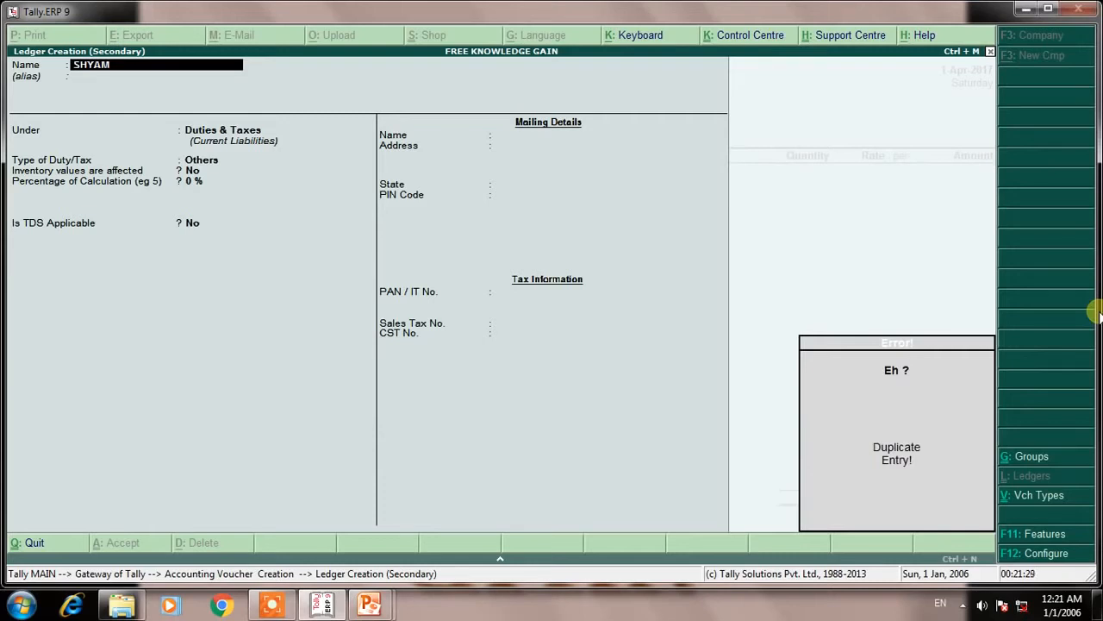
# Create the party ledger under Sundry Debtors with the new customer's name and accept the party details with the despatch and order fields blank
pyautogui.write('RAJU')
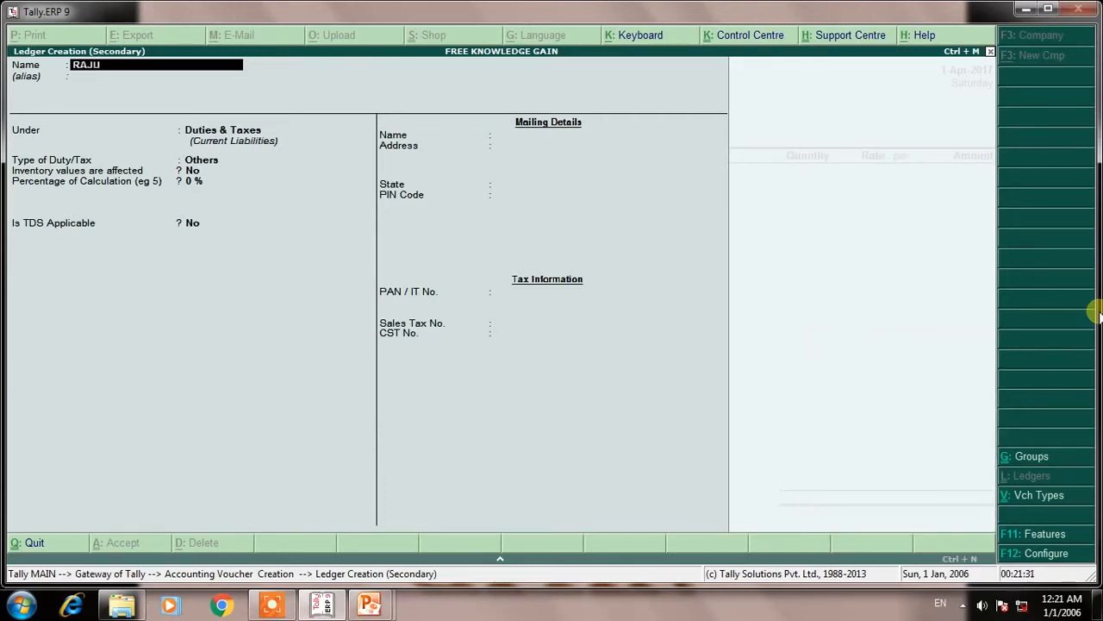
pyautogui.press('Return')
pyautogui.press('Return')
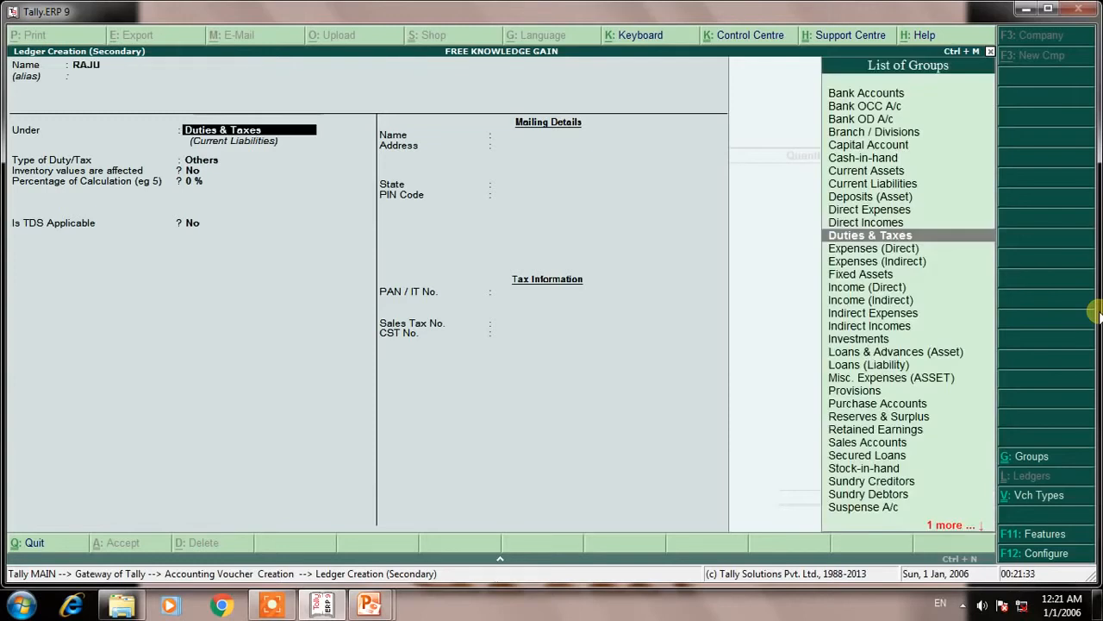
pyautogui.write('SUN')
pyautogui.press('Down')
pyautogui.press('Return')
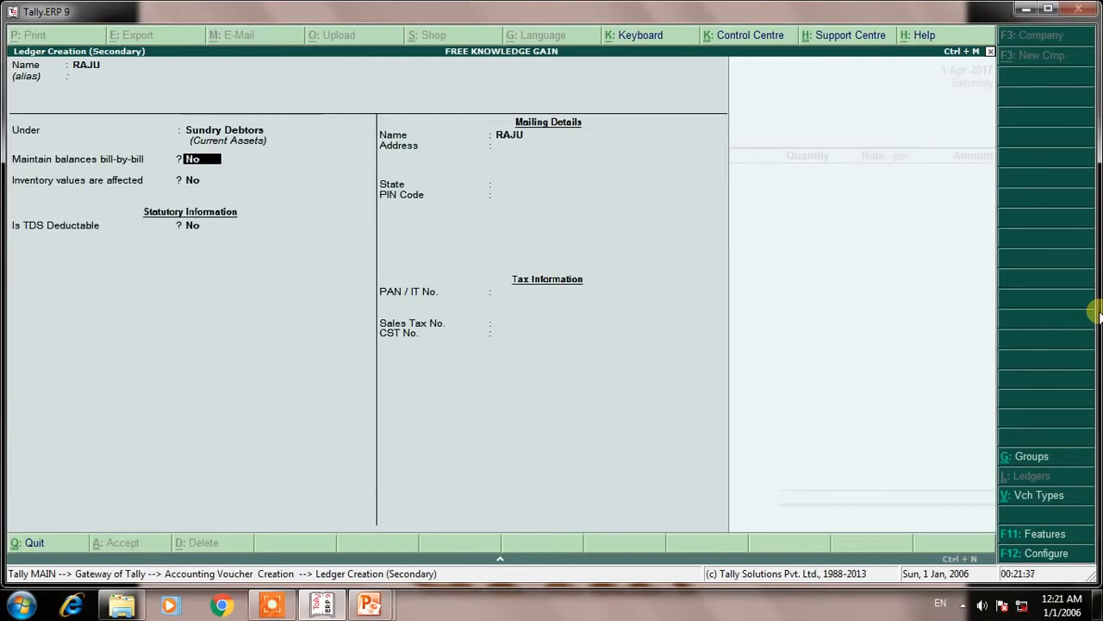
pyautogui.hotkey('ctrl', 'a')
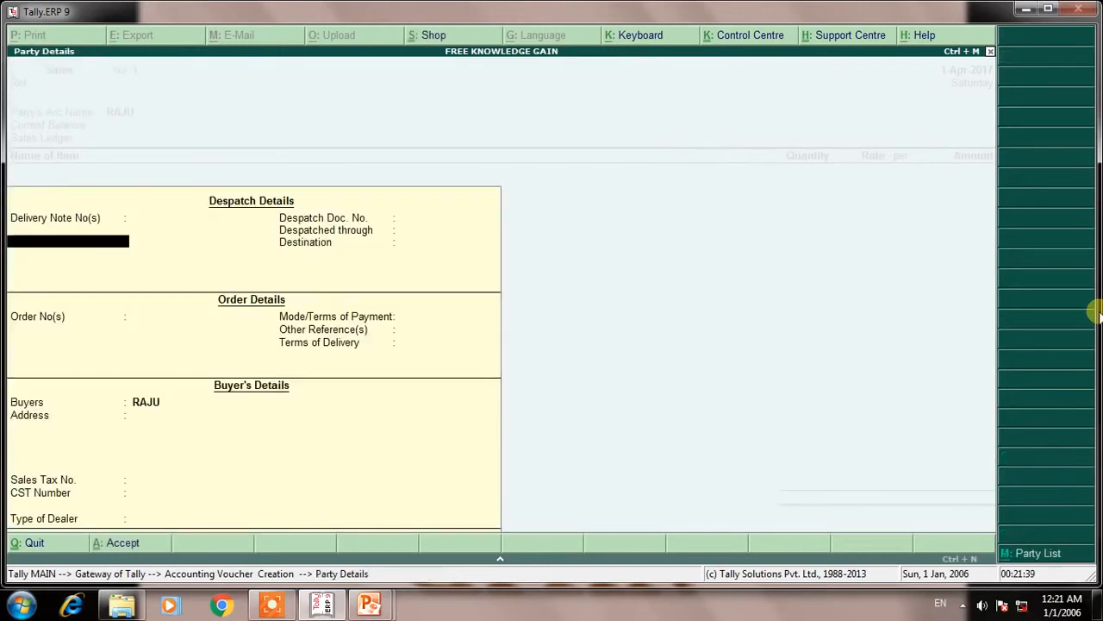
pyautogui.hotkey('ctrl', 'a')
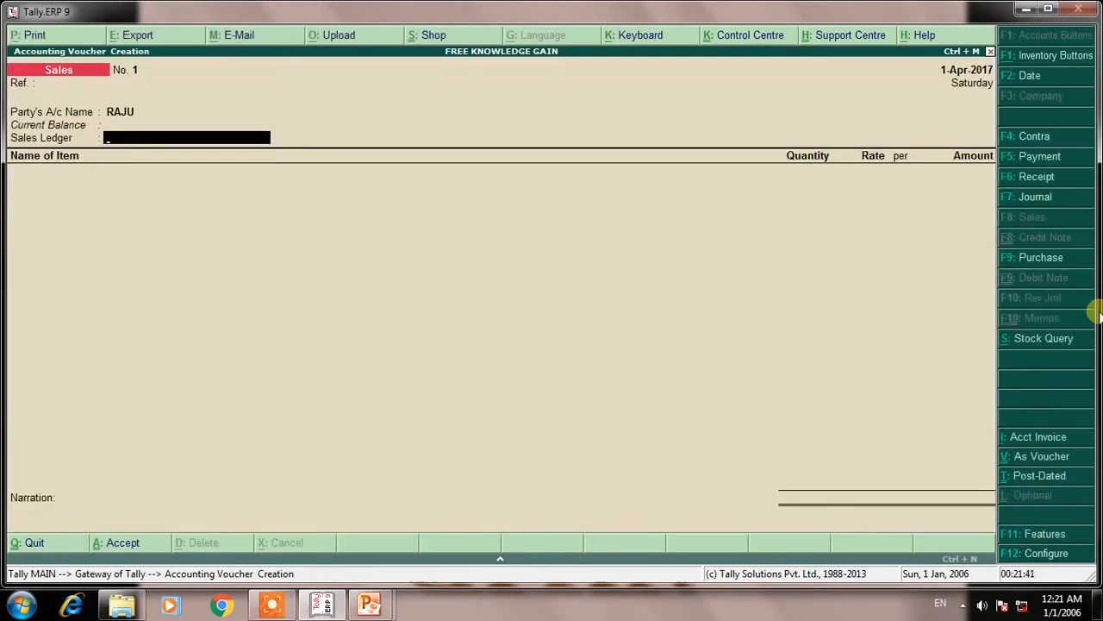
# Create a ledger named SALE under Sales Accounts and use it as the voucher's sales ledger
pyautogui.hotkey('alt', 'c')
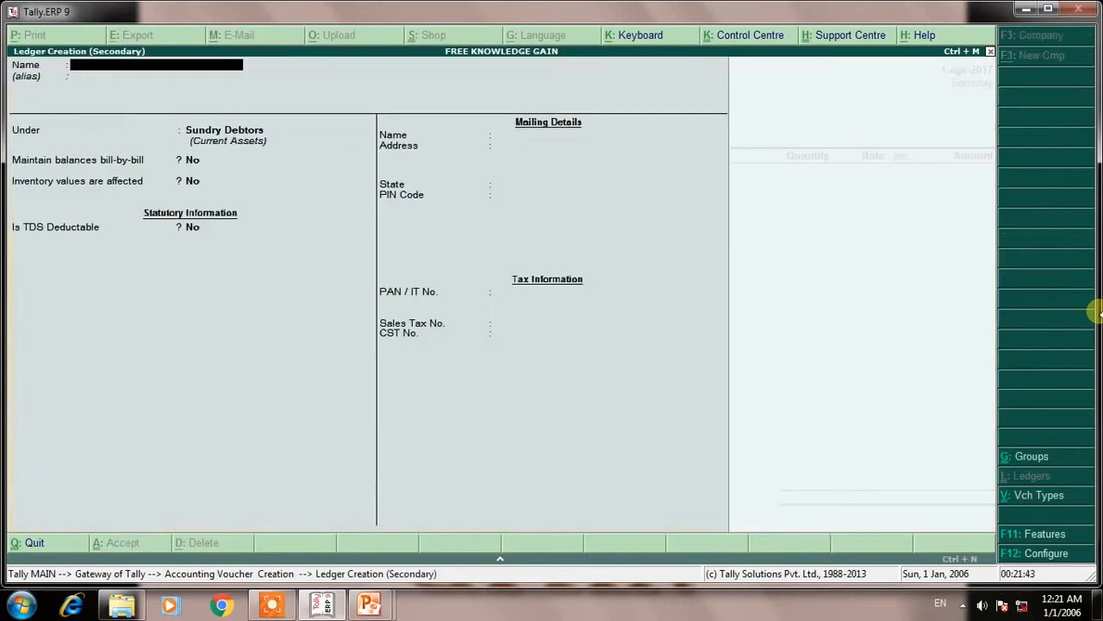
pyautogui.write('SALE')
pyautogui.press('Return')
pyautogui.write('SALE')
pyautogui.press('Return')
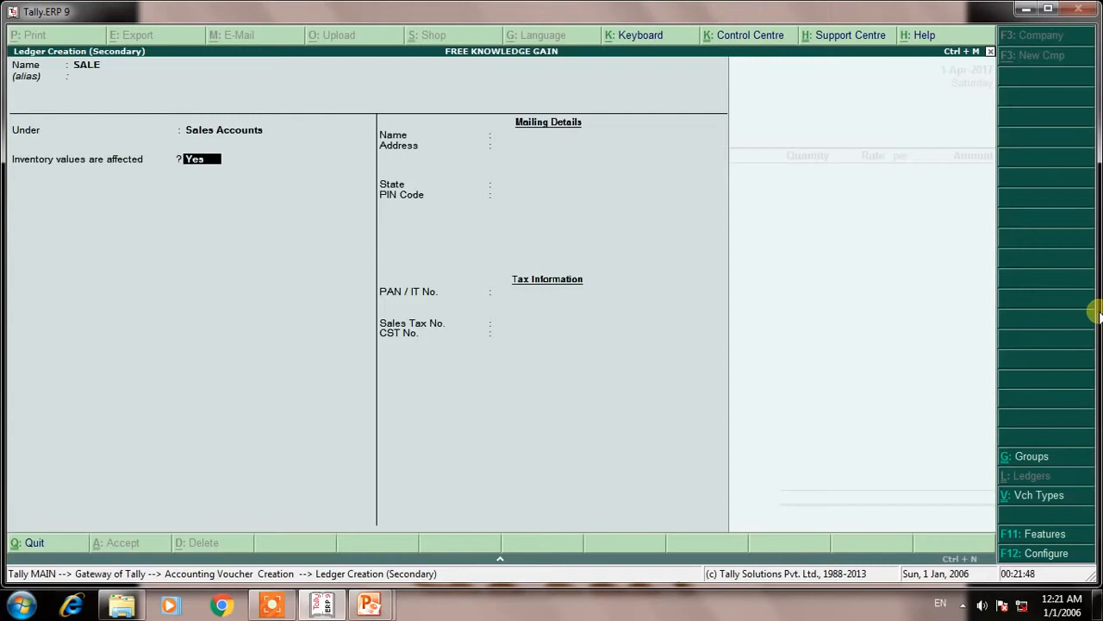
pyautogui.hotkey('ctrl', 'a')
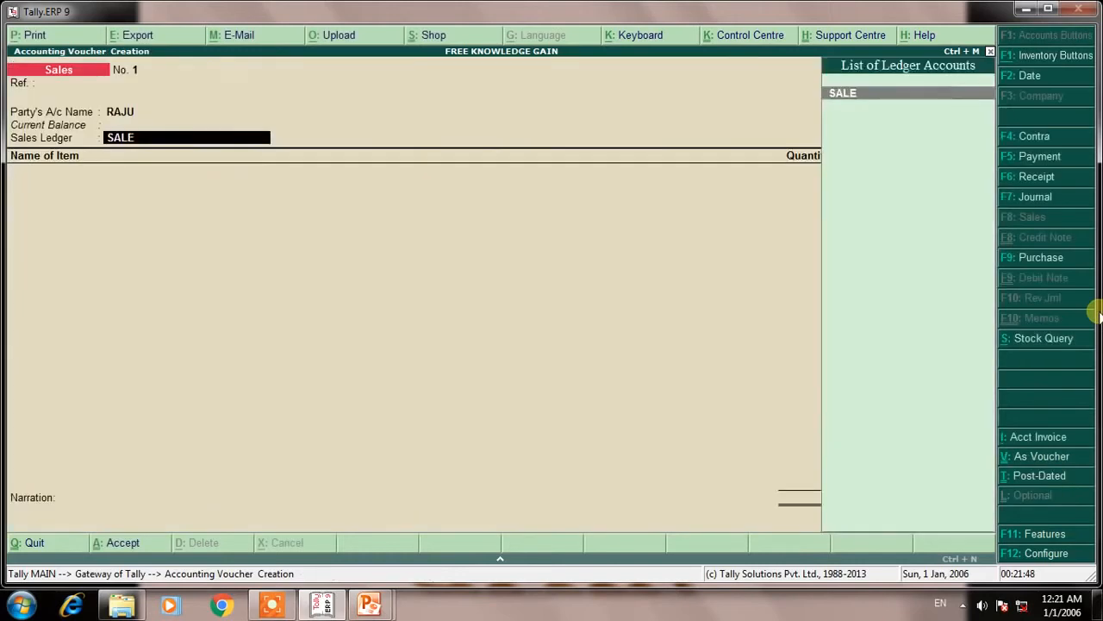
pyautogui.press('Return')
# Enter the Computer stock item with quantity 5 pcs and rate 25,000 per piece, and end the item list
pyautogui.write('COM')
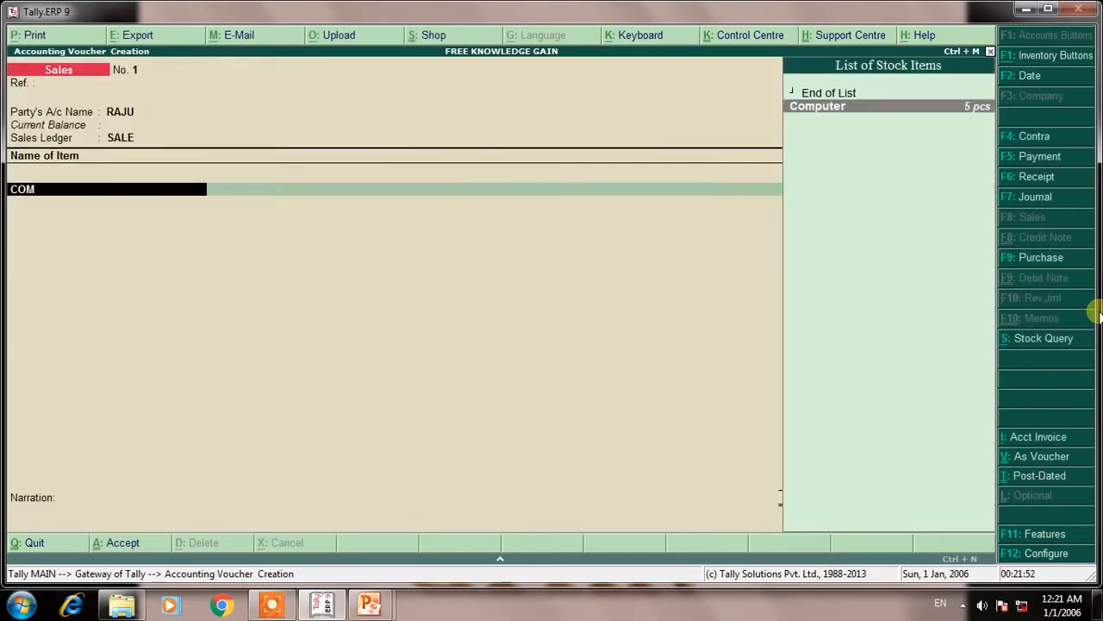
pyautogui.press('Return')
pyautogui.write('5')
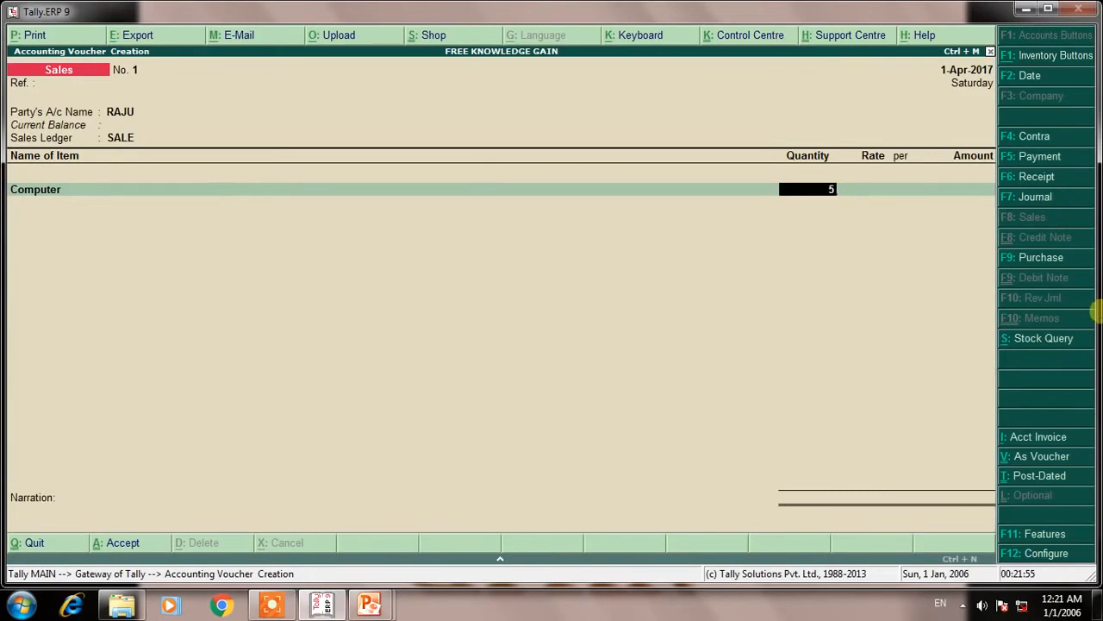
pyautogui.press('Return')
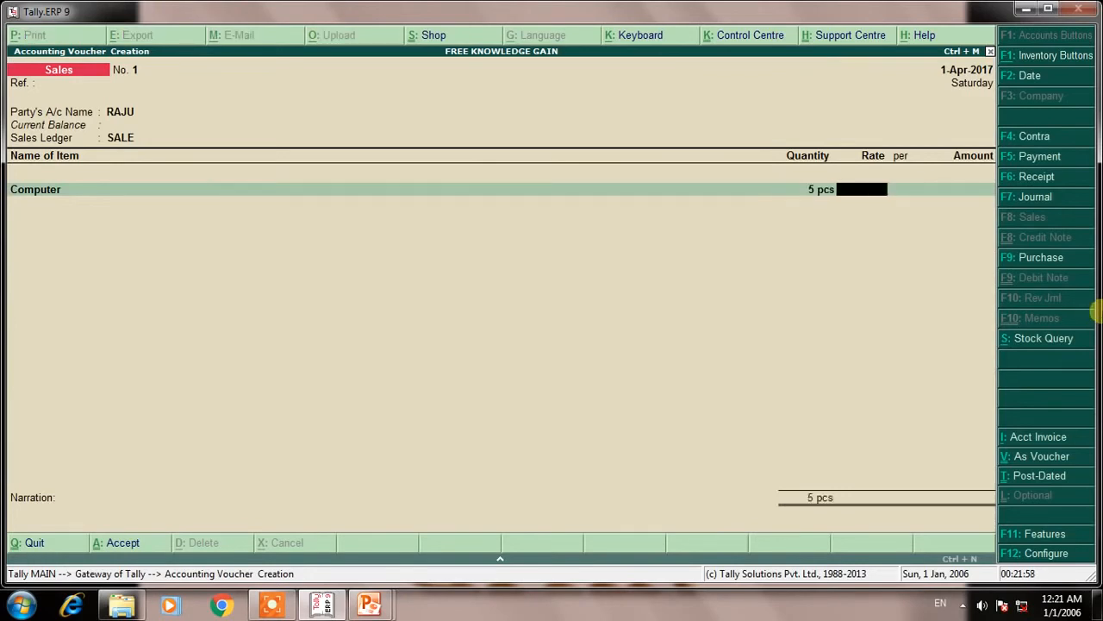
pyautogui.write('25,000')
pyautogui.press('Return')
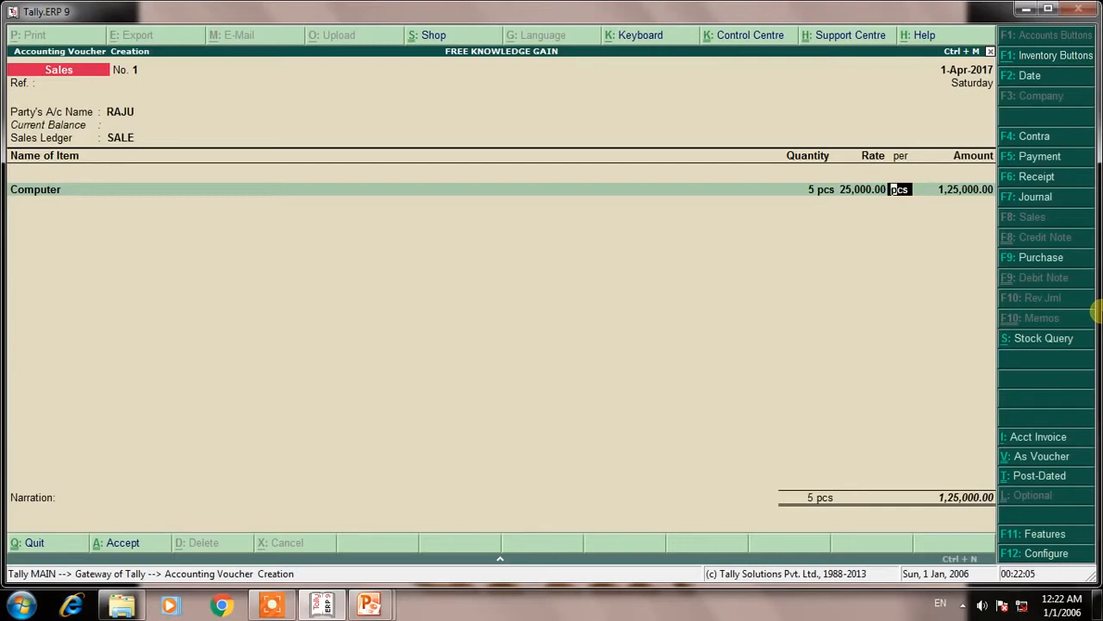
pyautogui.press('Return')
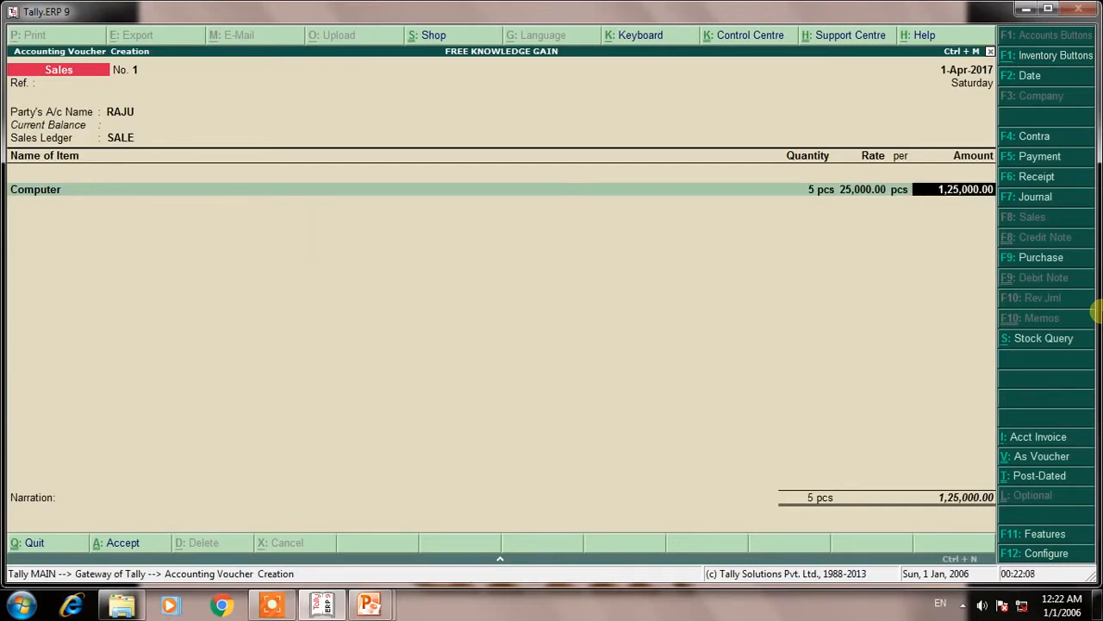
pyautogui.press('Return')
pyautogui.press('Return')
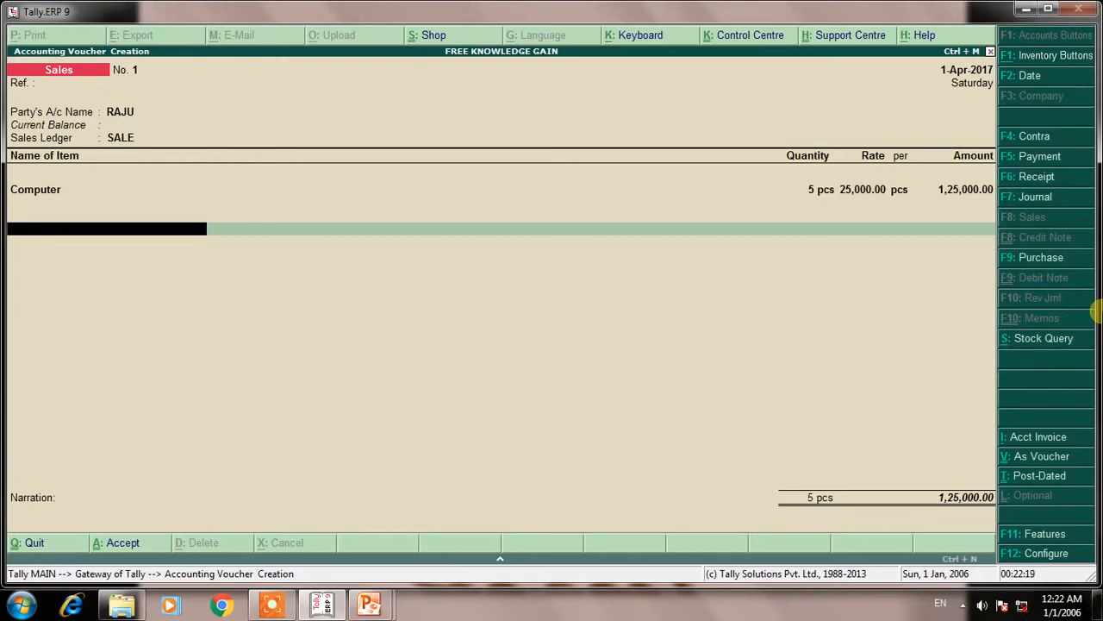
# Create a ledger named OUTPUT SGST under Duties & Taxes with duty type Others for the first tax line
pyautogui.hotkey('alt', 'c')
pyautogui.write('OUTPUT')
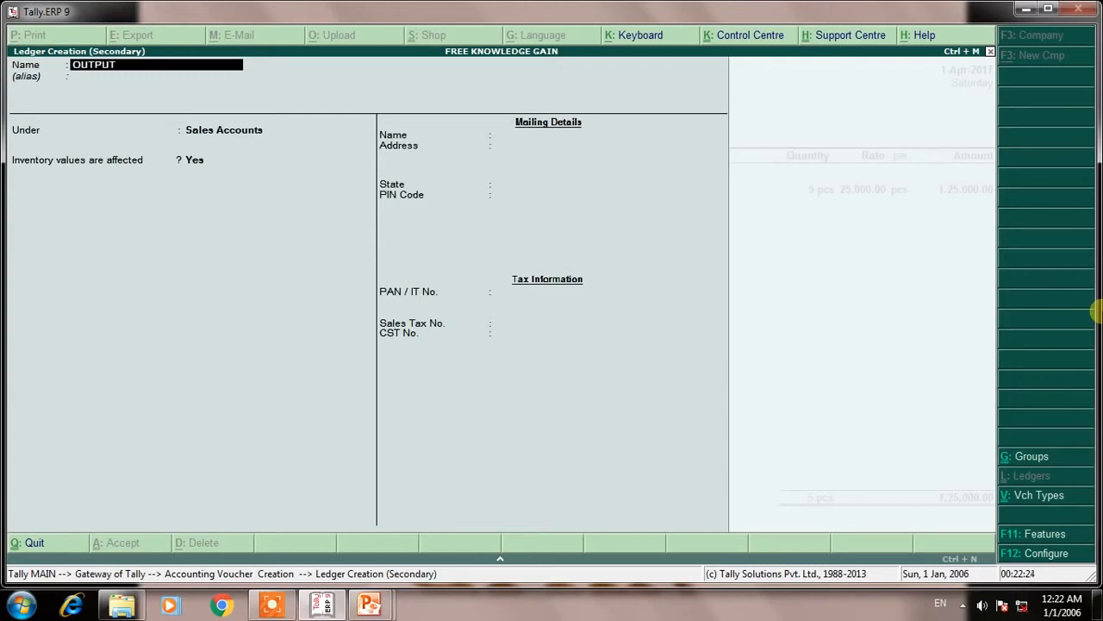
pyautogui.write(' SGST')
pyautogui.press('Return')
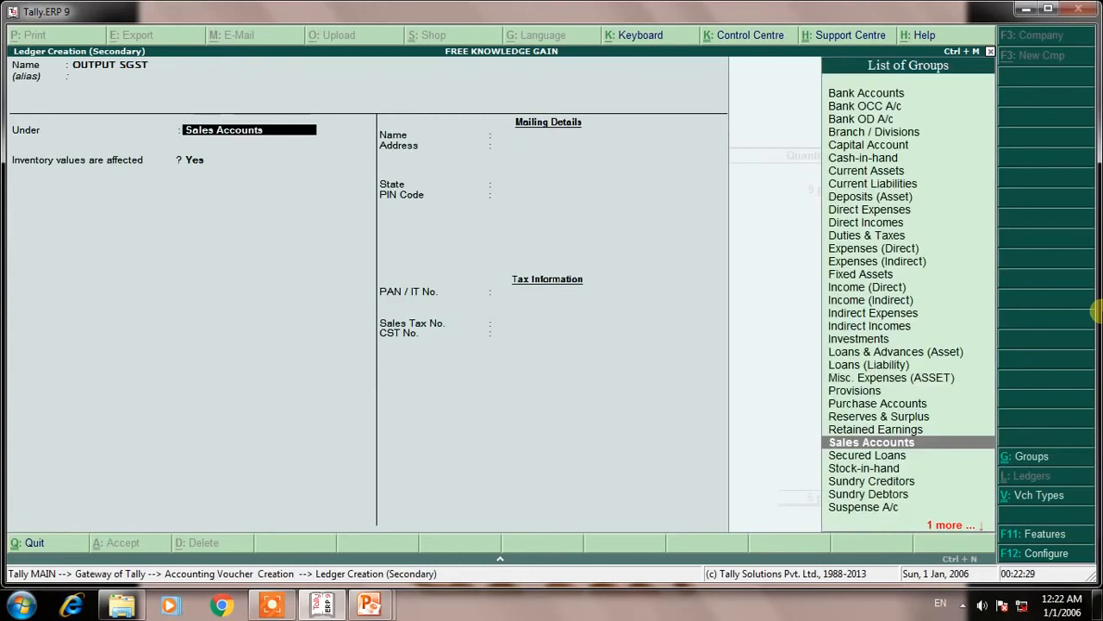
pyautogui.write('TAX')
pyautogui.press('Return')
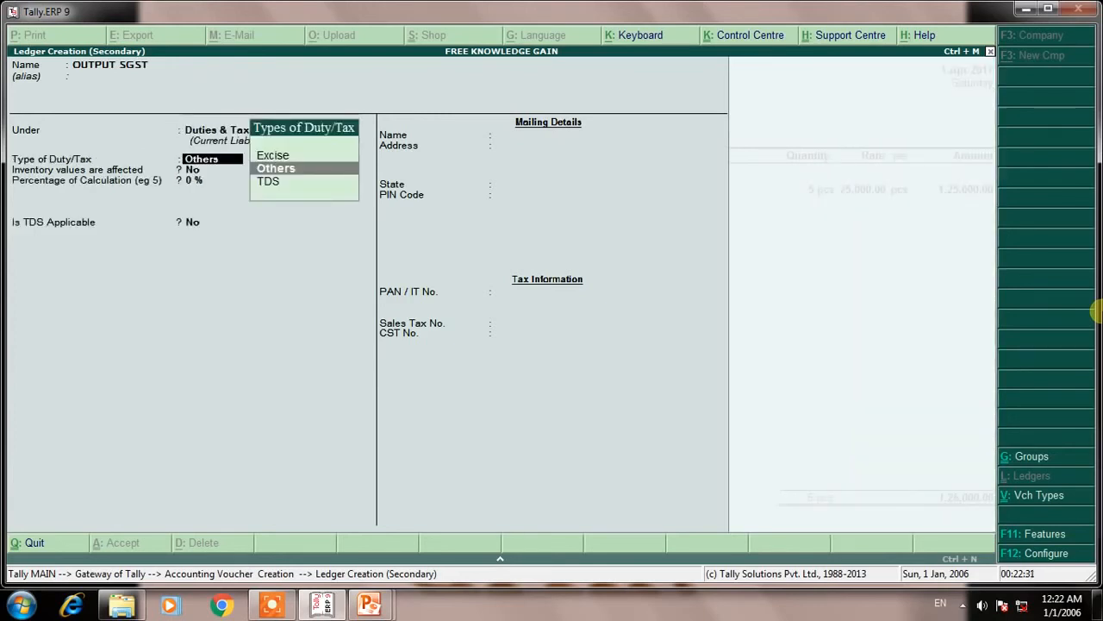
pyautogui.press('Return')
pyautogui.hotkey('ctrl', 'a')
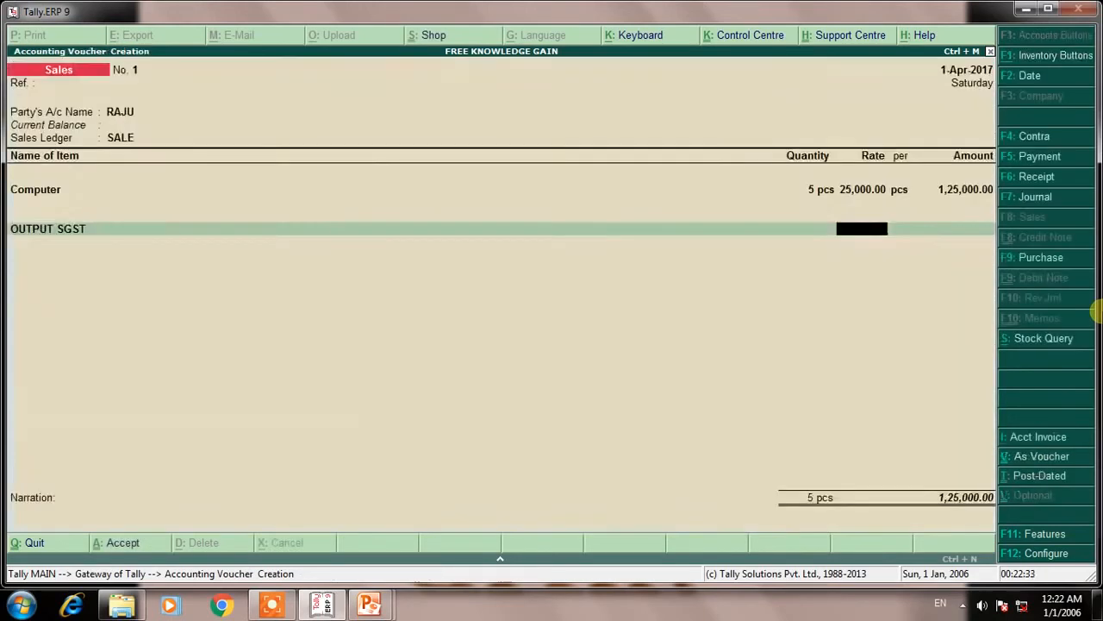
# Enter an amount of 12500 for the OUTPUT SGST line, leaving its rate blank
pyautogui.press('Return')
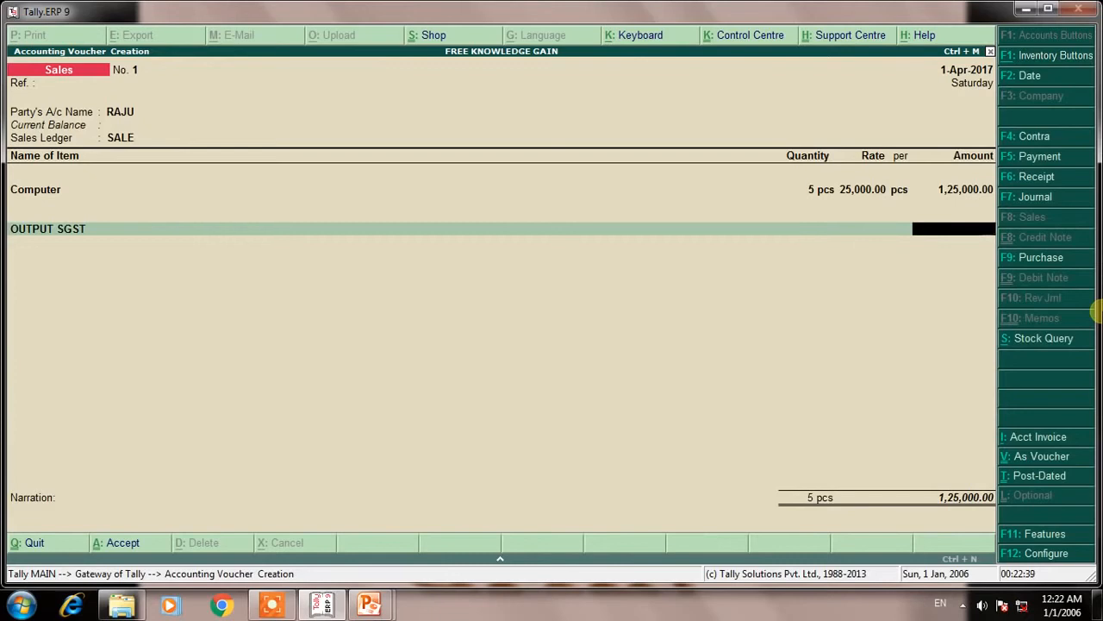
pyautogui.write('12500')
pyautogui.press('Return')
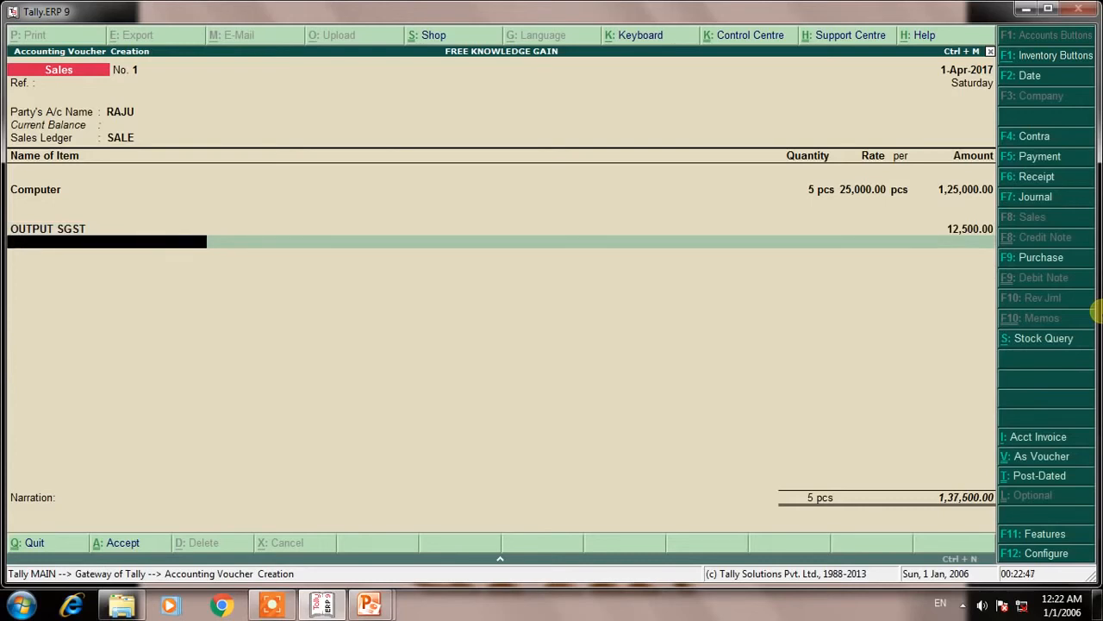
# Create a ledger named OUTPUT CGST under Duties & Taxes with duty type Others for the second tax line
pyautogui.hotkey('alt', 'c')
pyautogui.write('OUTP')
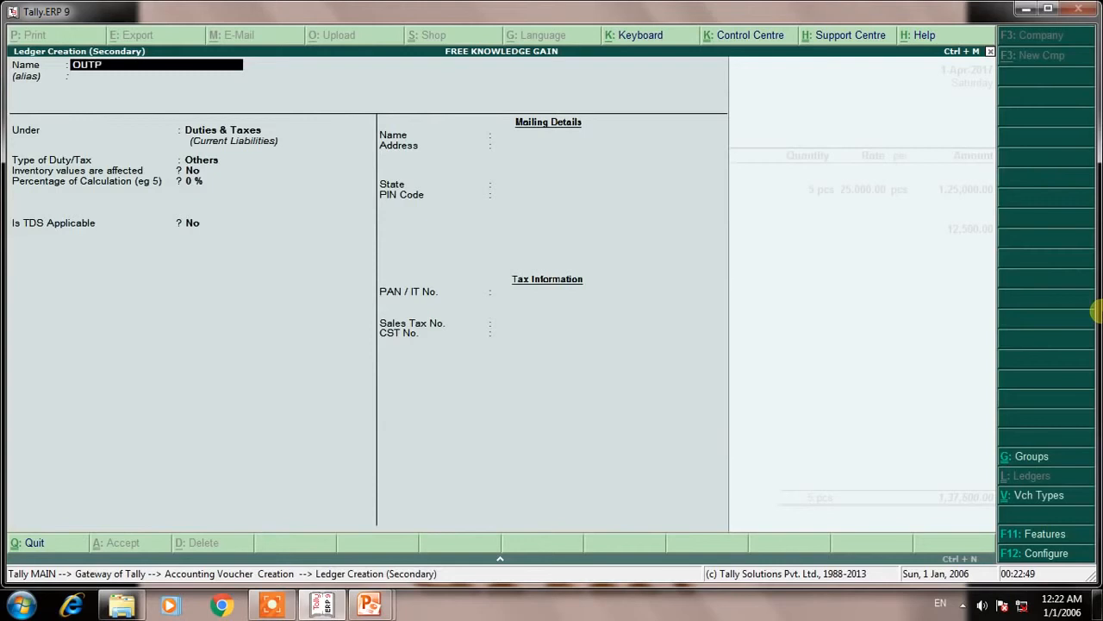
pyautogui.write('UT CGST')
pyautogui.press('Return')
pyautogui.press('Return')
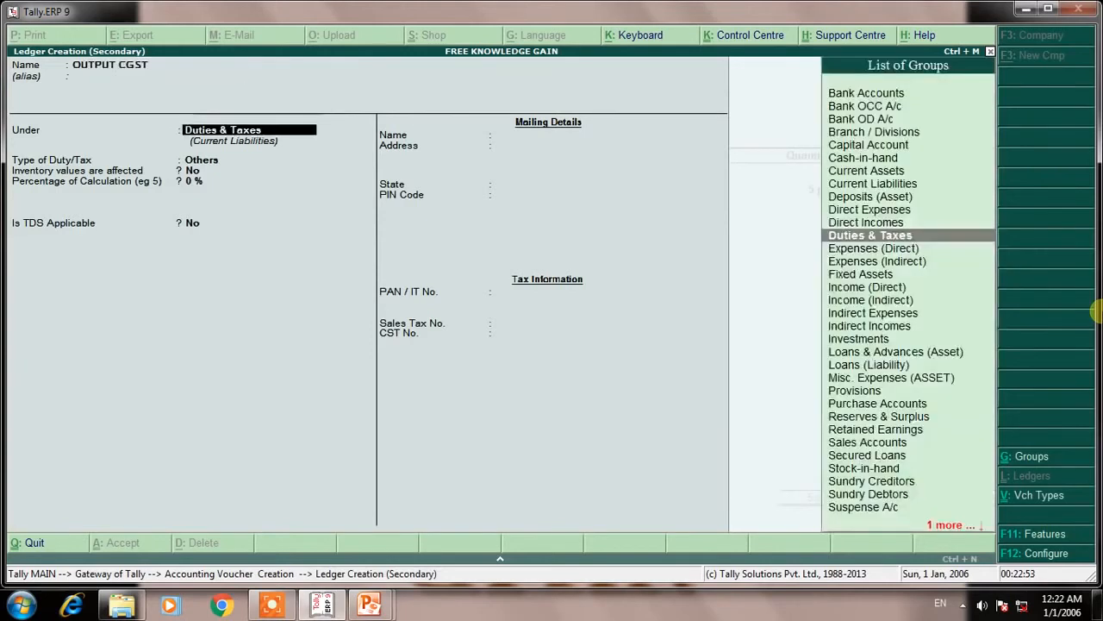
pyautogui.press('Return')
pyautogui.press('Return')
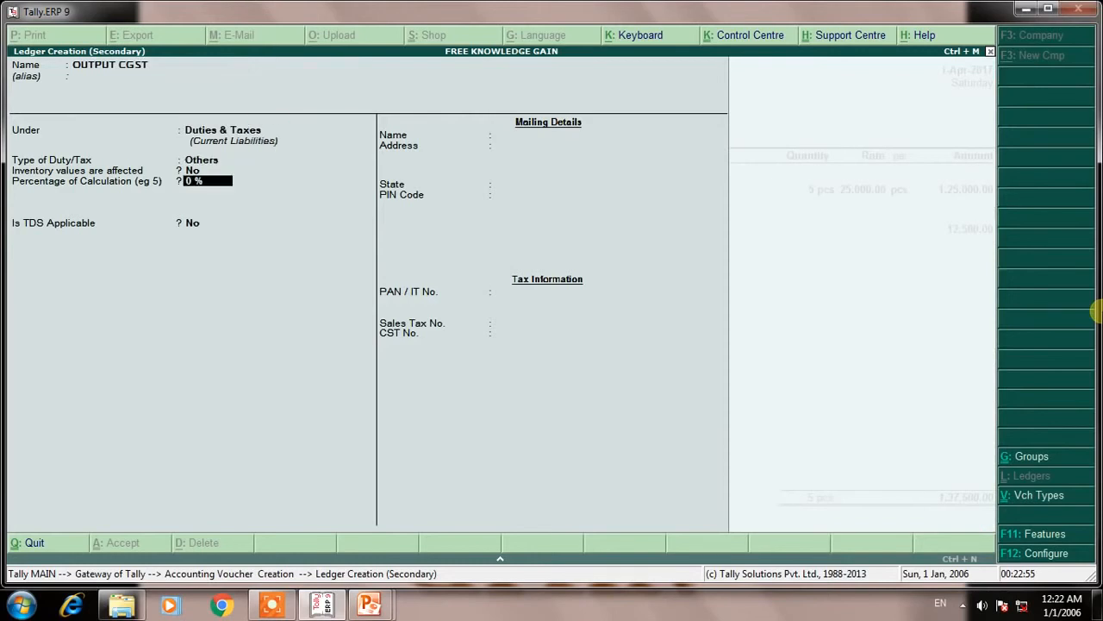
pyautogui.hotkey('ctrl', 'a')
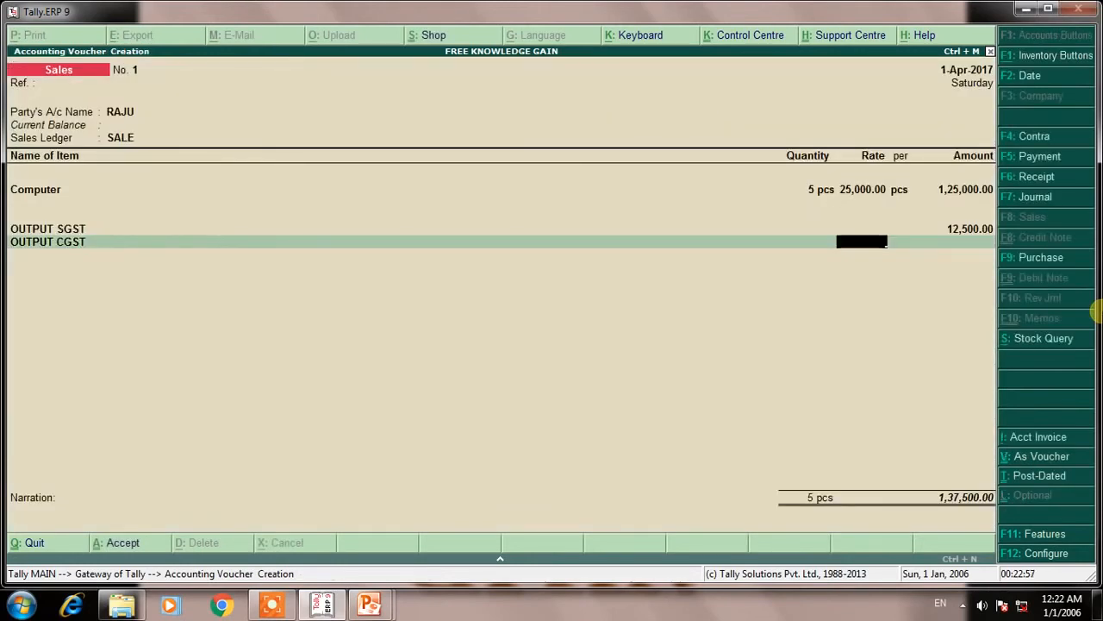
# Enter an amount of 12500 for the OUTPUT CGST line, leaving its rate blank
pyautogui.press('Return')
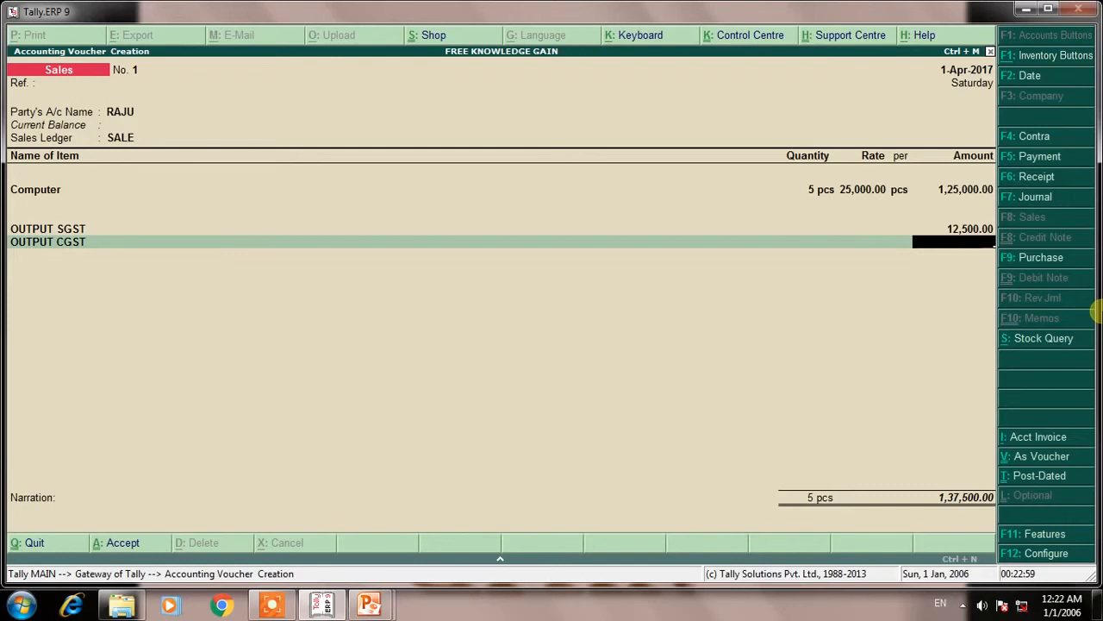
pyautogui.write('12500')
pyautogui.press('Return')
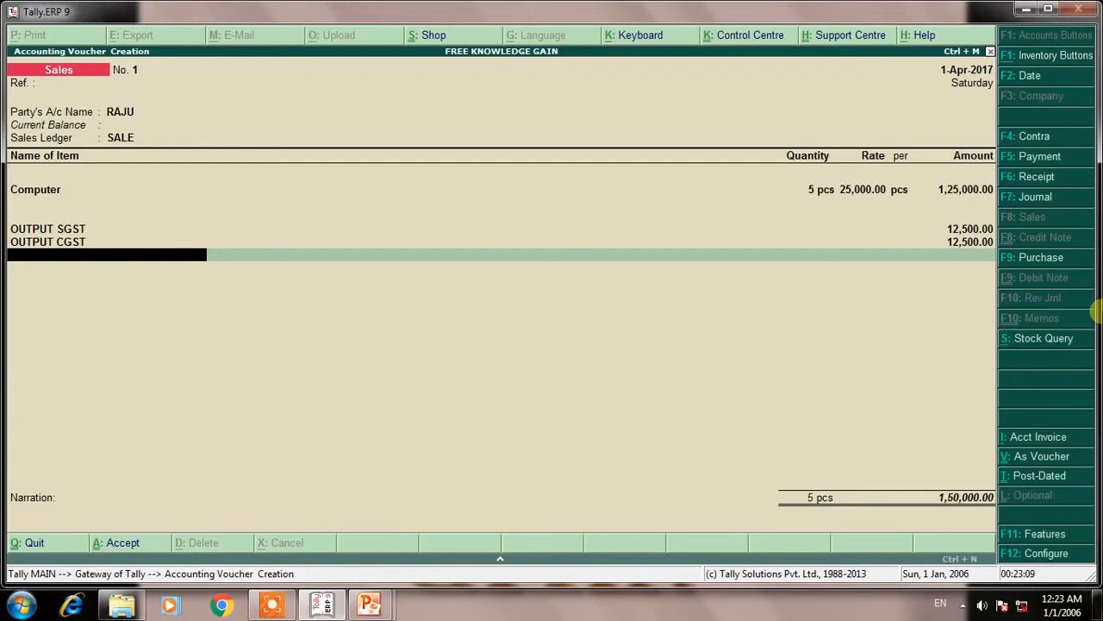
# Finish the tax lines, leave the narration empty, and save the sales voucher
pyautogui.press('Return')
pyautogui.press('Return')
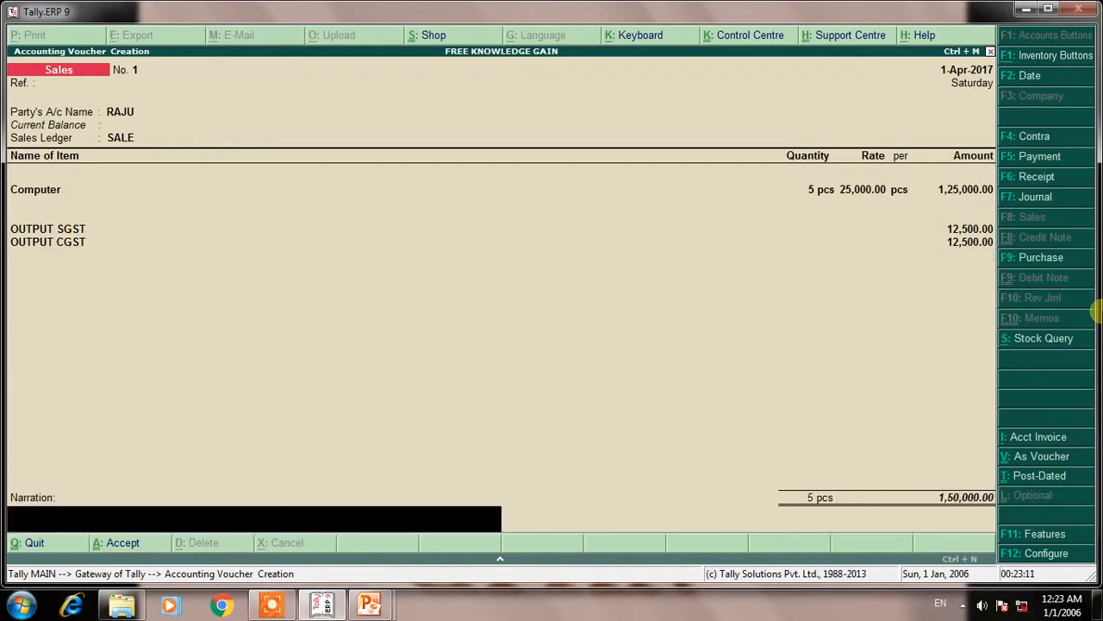
pyautogui.press('Return')
pyautogui.press('Return')
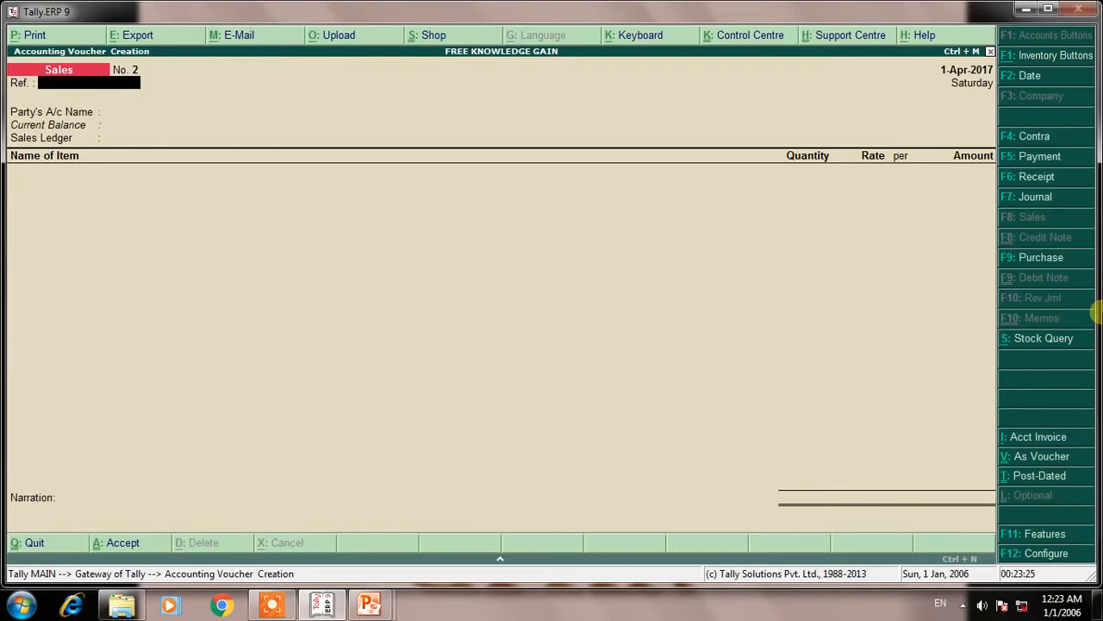
# Leave voucher entry and open the Duties & Taxes group summary from the detailed Balance Sheet
pyautogui.press('Escape')
pyautogui.press('Escape')
pyautogui.press('Escape')
pyautogui.press('b')
pyautogui.hotkey('alt', 'F1')
pyautogui.press('Down')
pyautogui.press('Down')
pyautogui.press('Down')
pyautogui.press('Return')
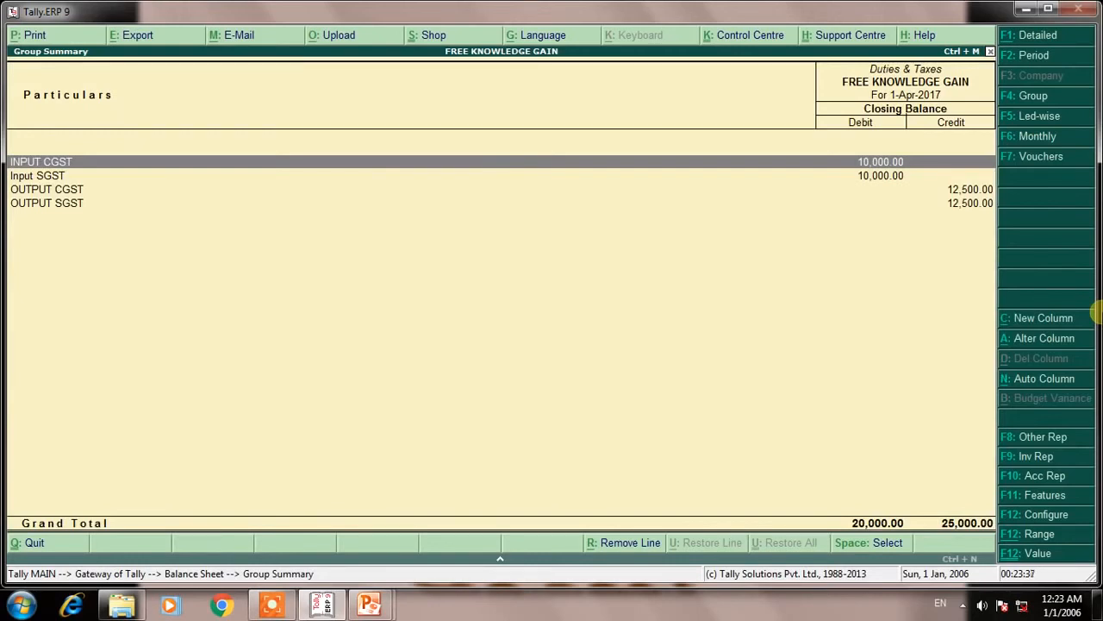
# Review the input and output CGST and SGST balances and return to the Gateway of Tally without quitting
pyautogui.press('Down')
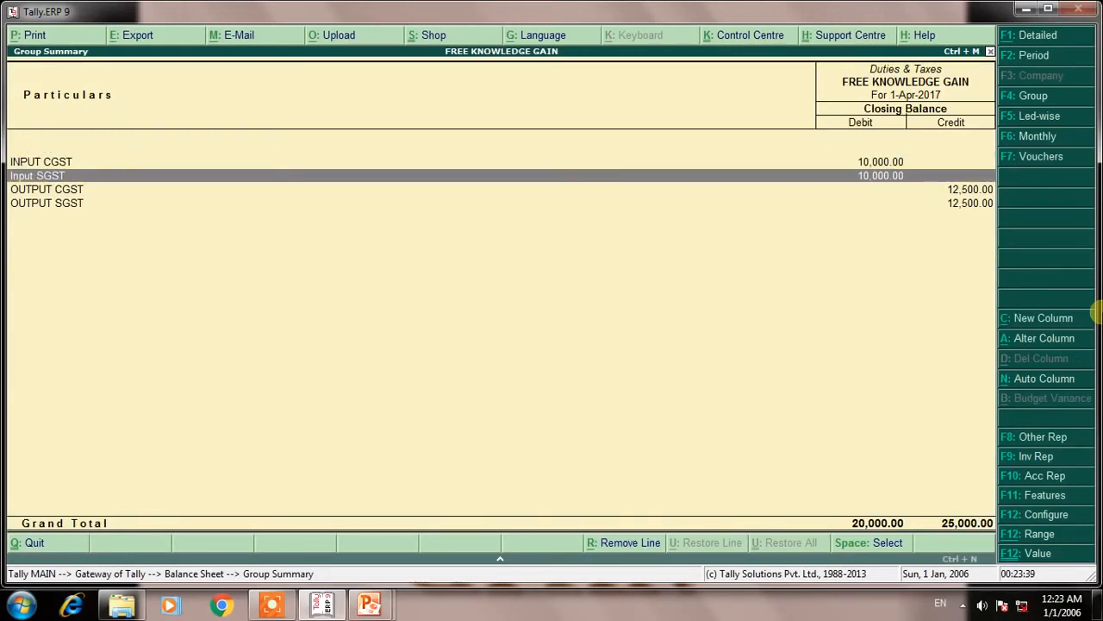
pyautogui.press('Down')
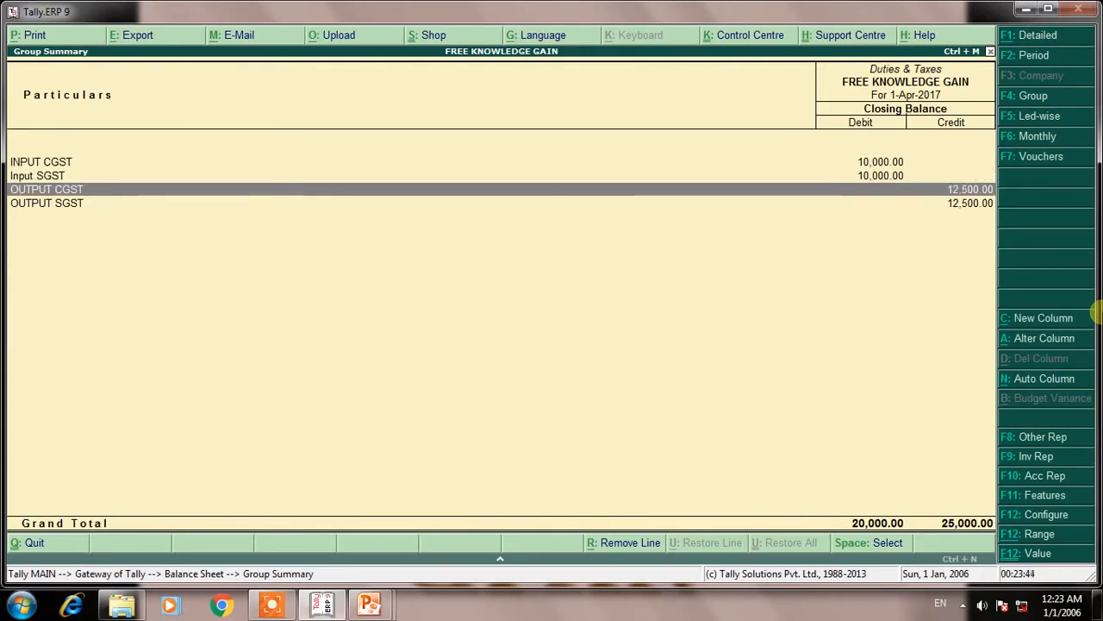
pyautogui.press('Down')
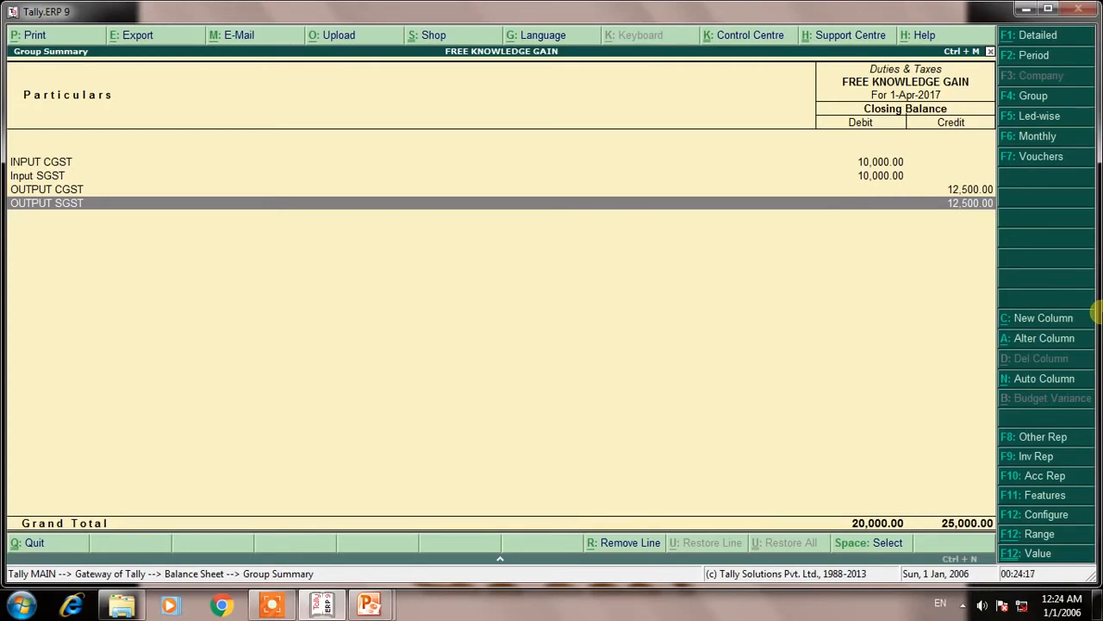
pyautogui.press('Escape')
pyautogui.press('Escape')
pyautogui.press('Escape')
pyautogui.press('n')
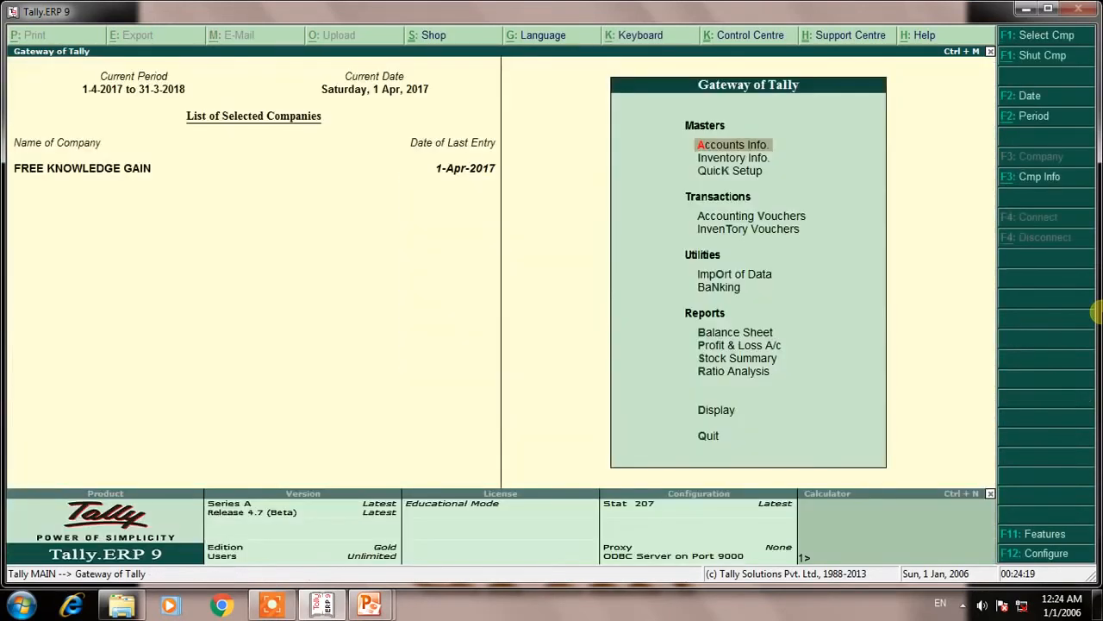
# Start a payment voucher and debit the OUTPUT SGST ledger with 12500
pyautogui.press('v')
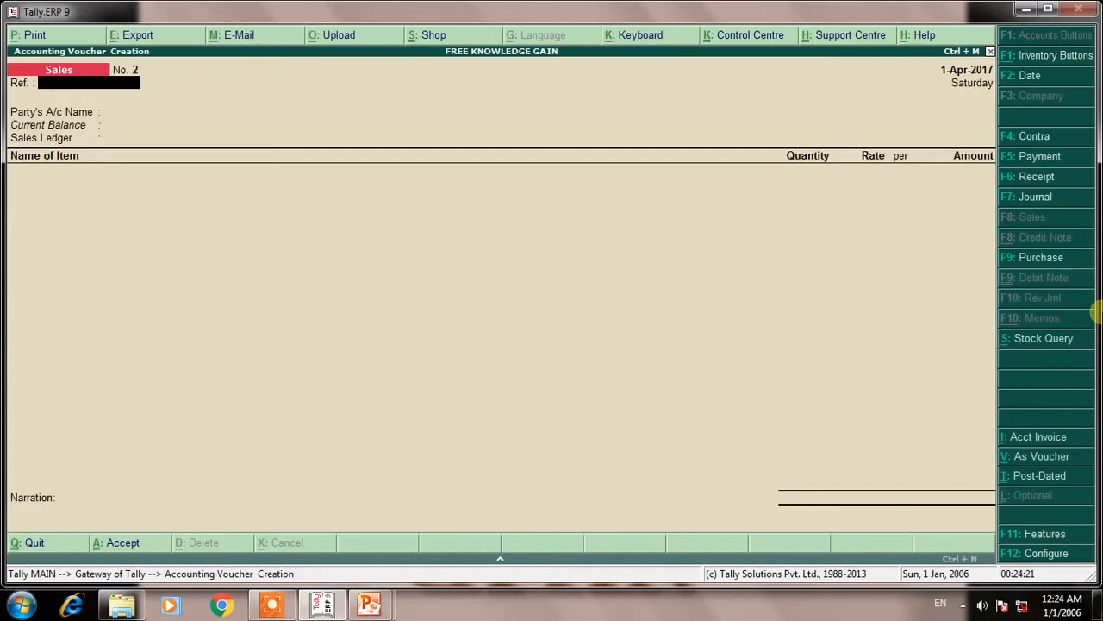
pyautogui.press('F7')
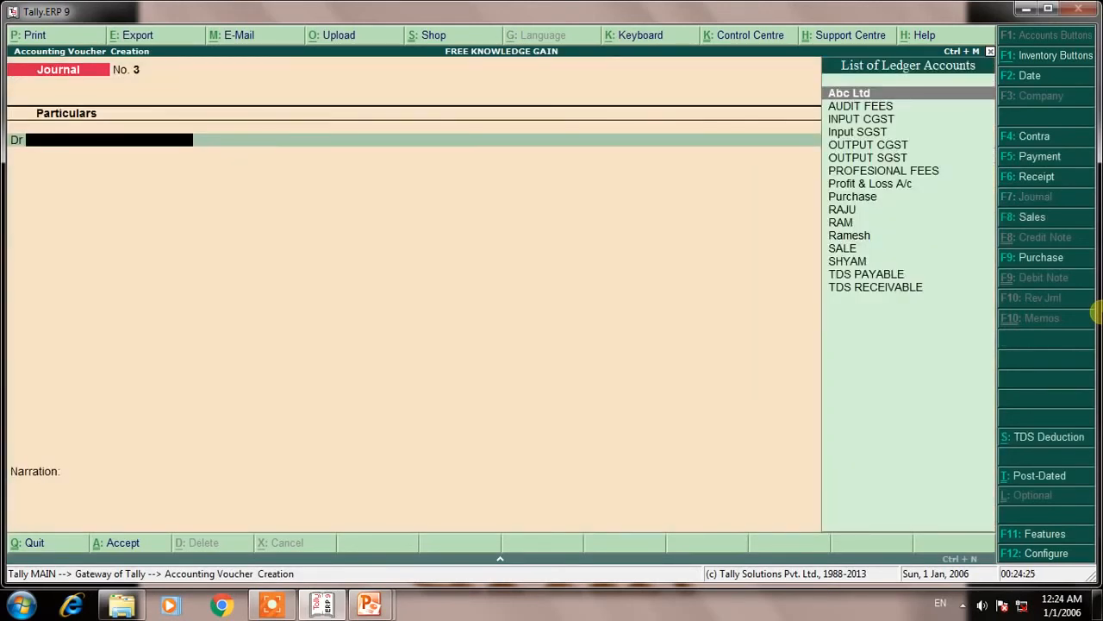
pyautogui.press('F5')
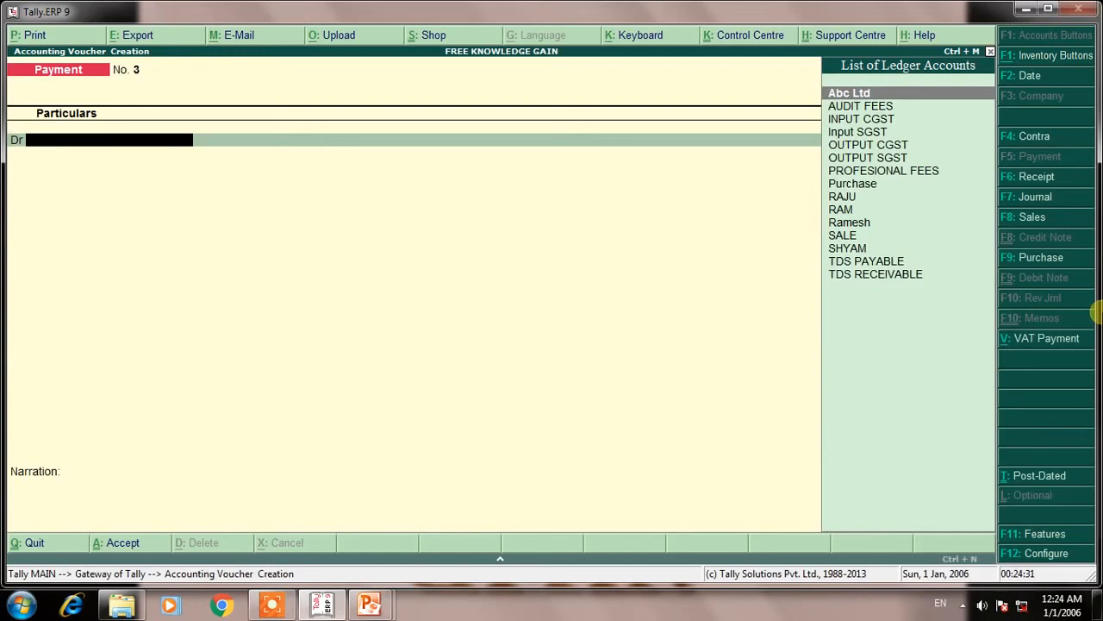
pyautogui.write('OUT')
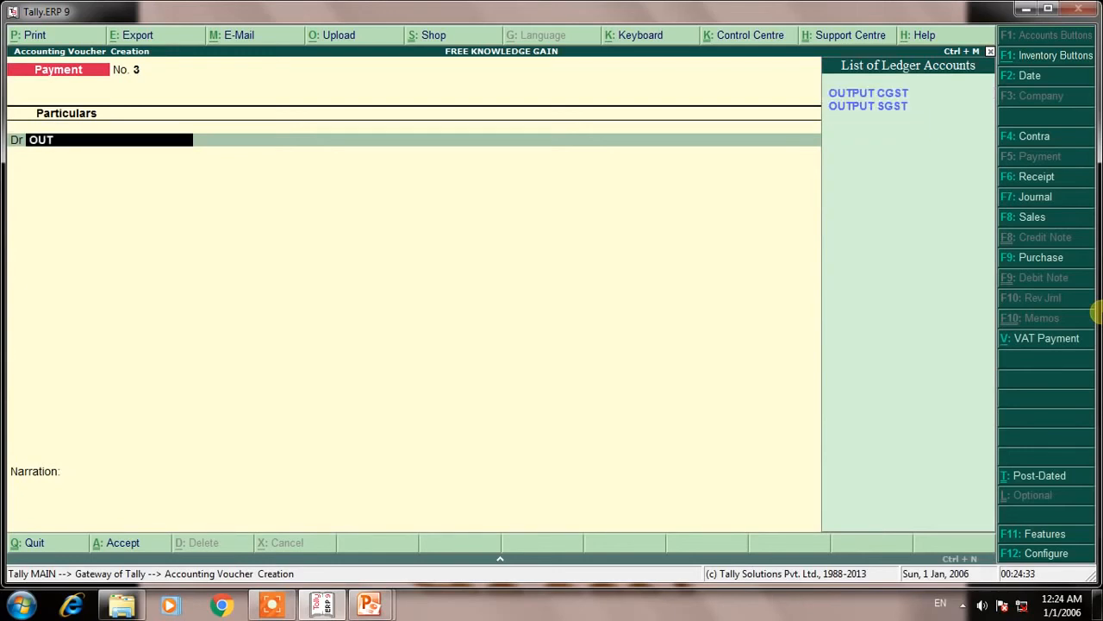
pyautogui.press('Down')
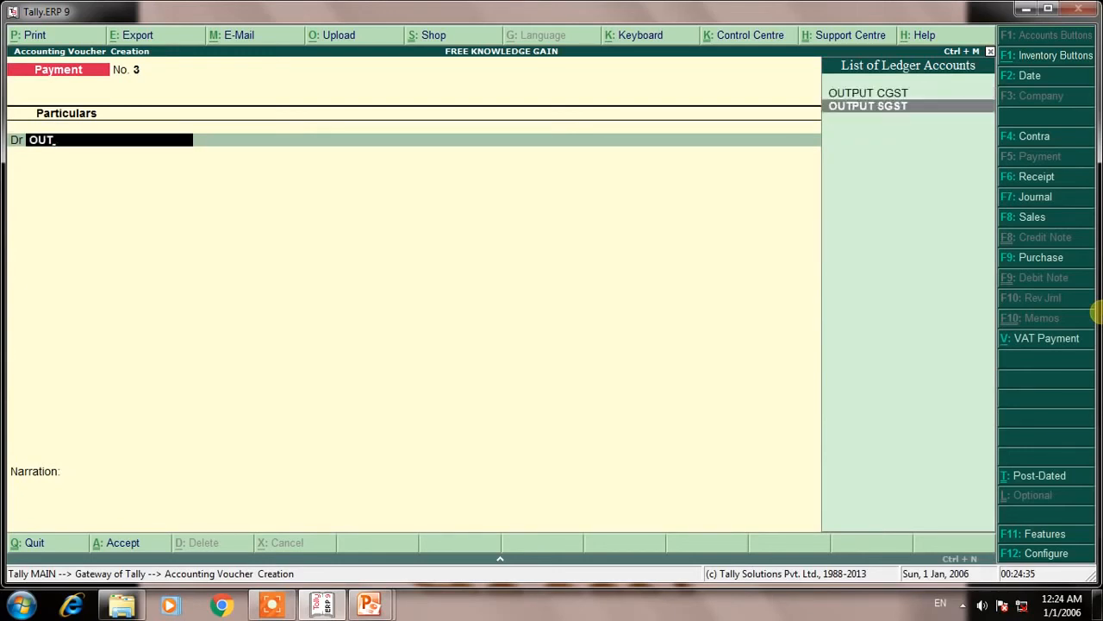
pyautogui.press('Return')
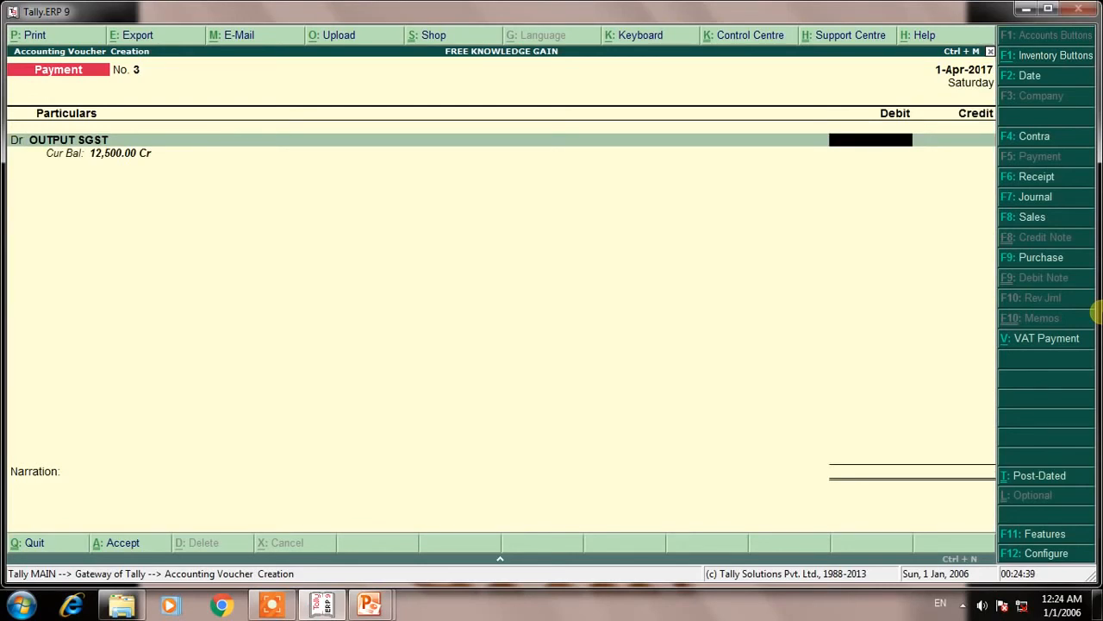
pyautogui.write('125000')
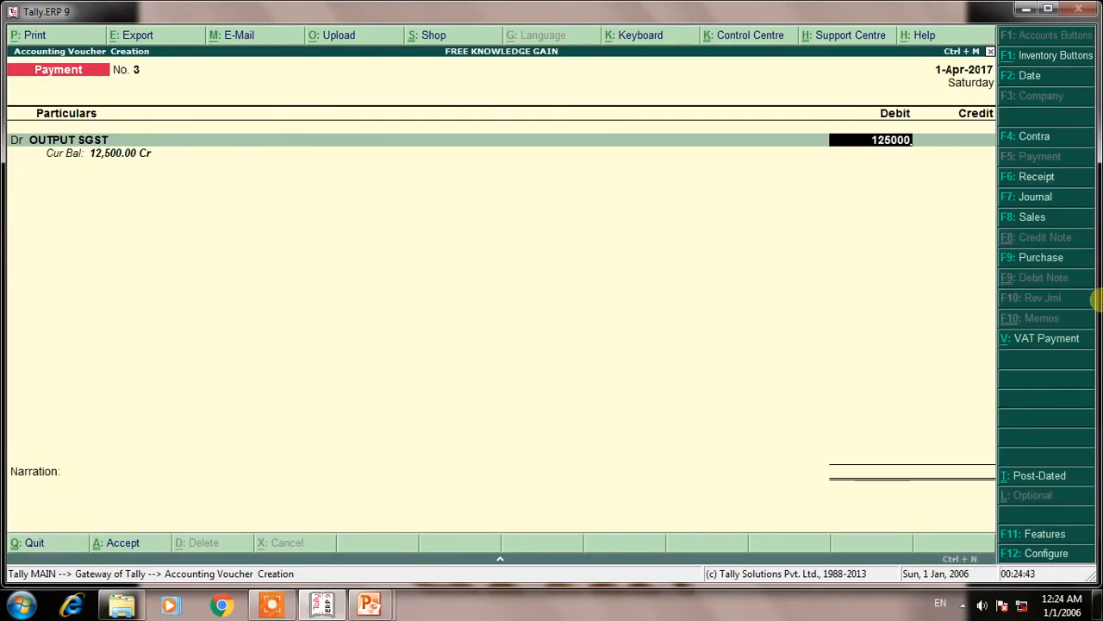
pyautogui.press('Return')
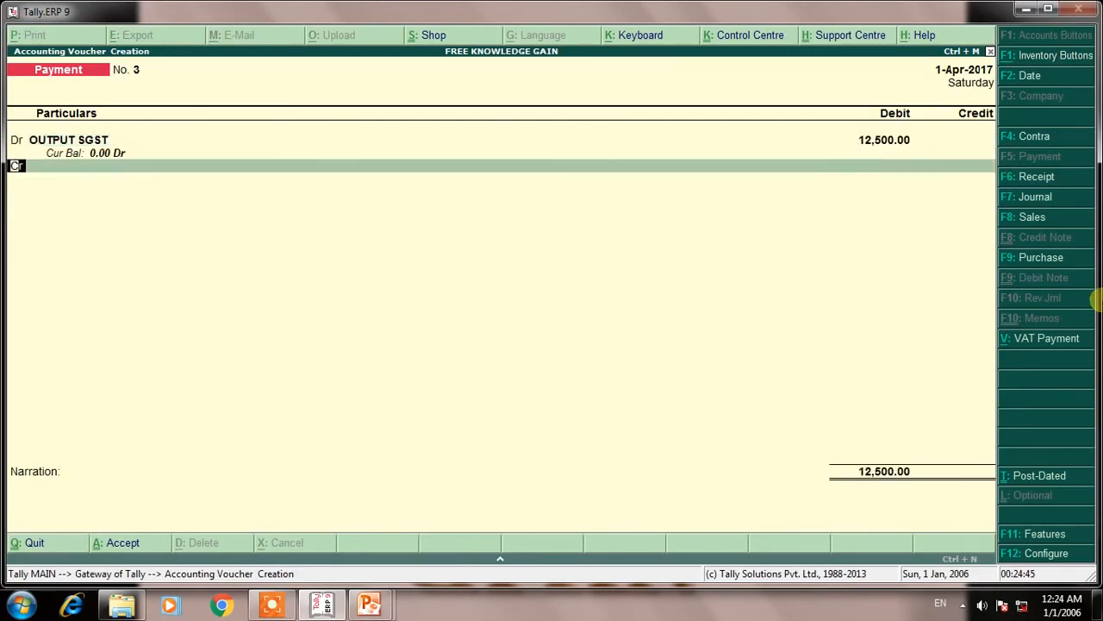
# Add a second debit line to the payment voucher for OUTPUT CGST with an amount of 12500
pyautogui.write('DR')
pyautogui.press('Return')
pyautogui.write('OUT')
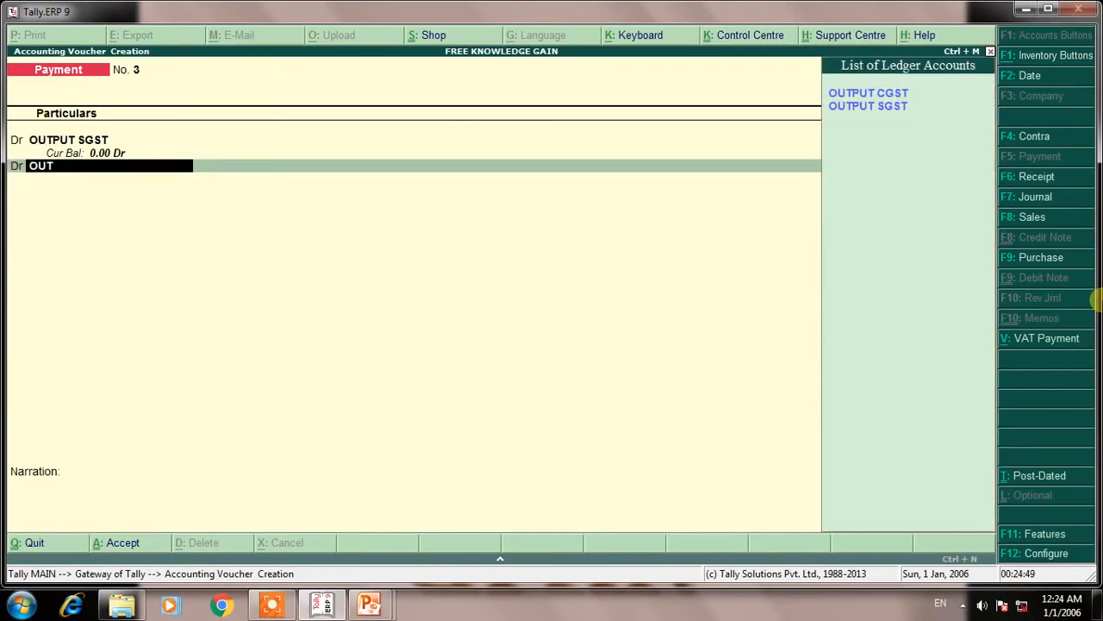
pyautogui.press('Down')
pyautogui.press('Return')
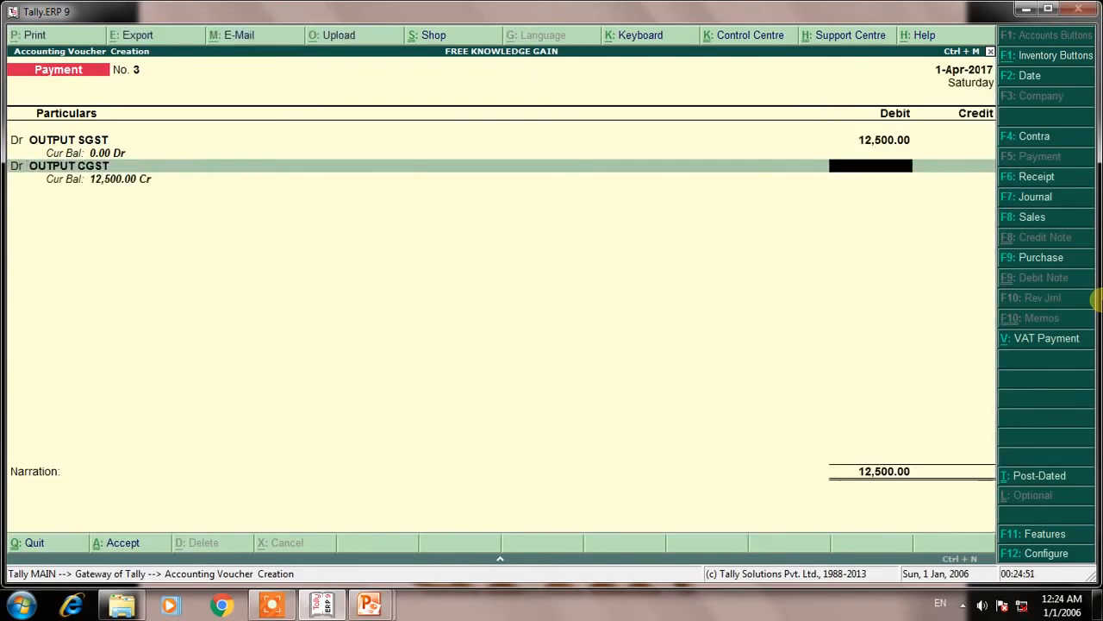
pyautogui.write('12500')
pyautogui.press('Return')
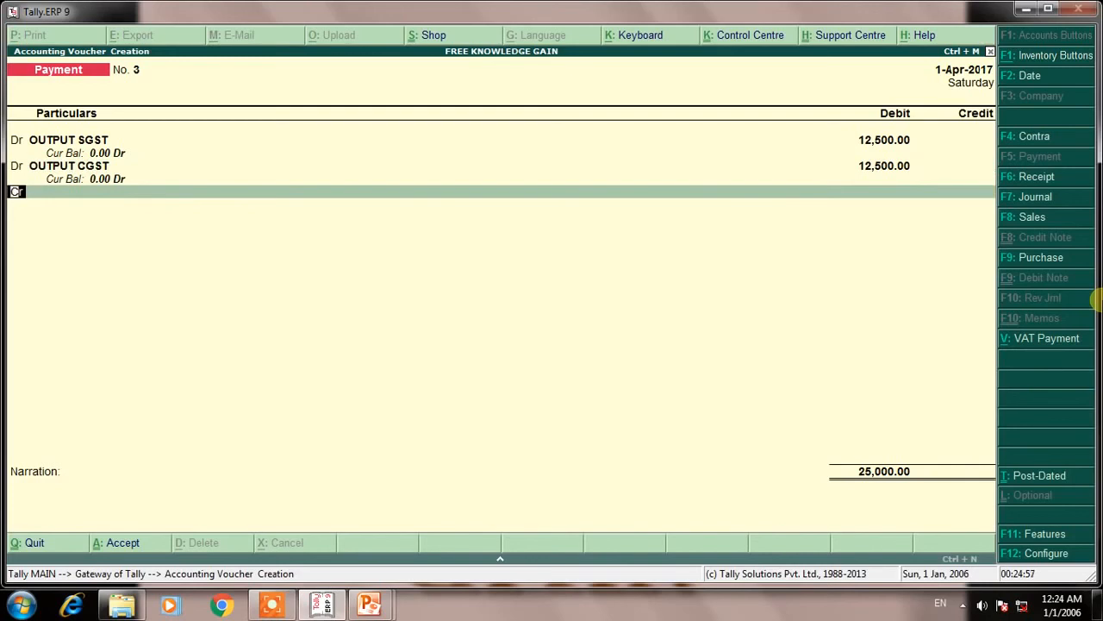
# Add a credit line for Input SGST with an amount of 10000
pyautogui.press('Return')
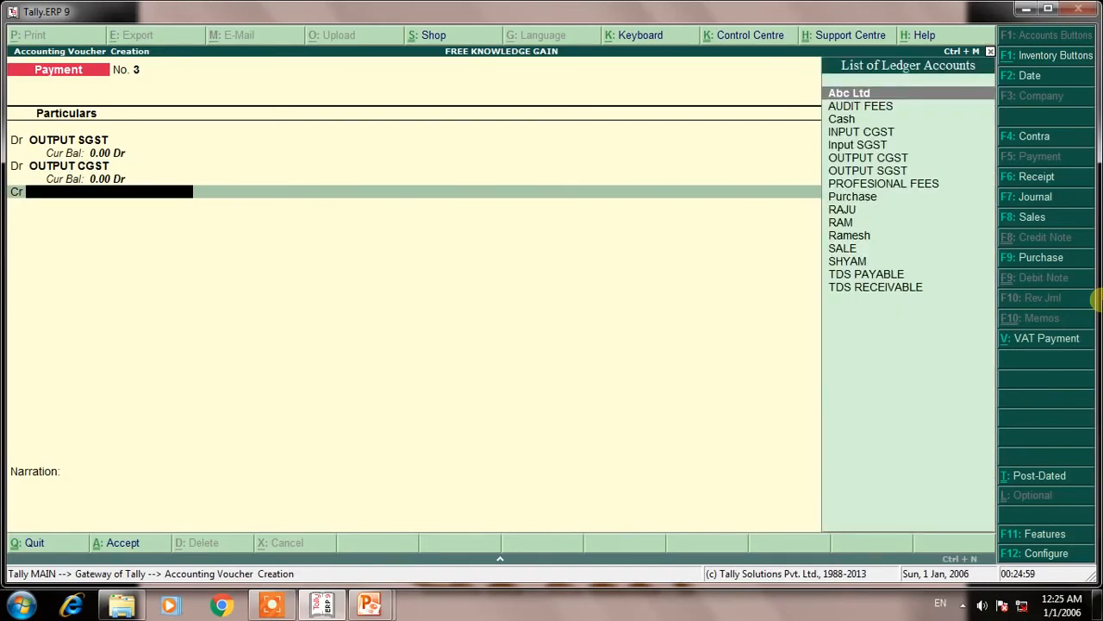
pyautogui.write('INP')
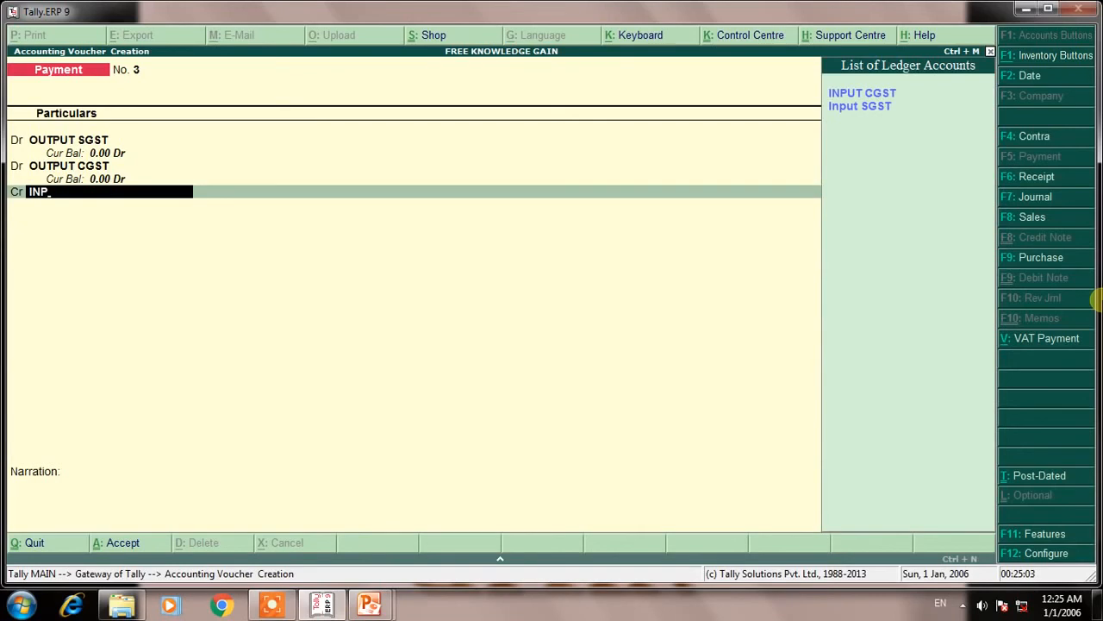
pyautogui.press('Down')
pyautogui.press('Return')
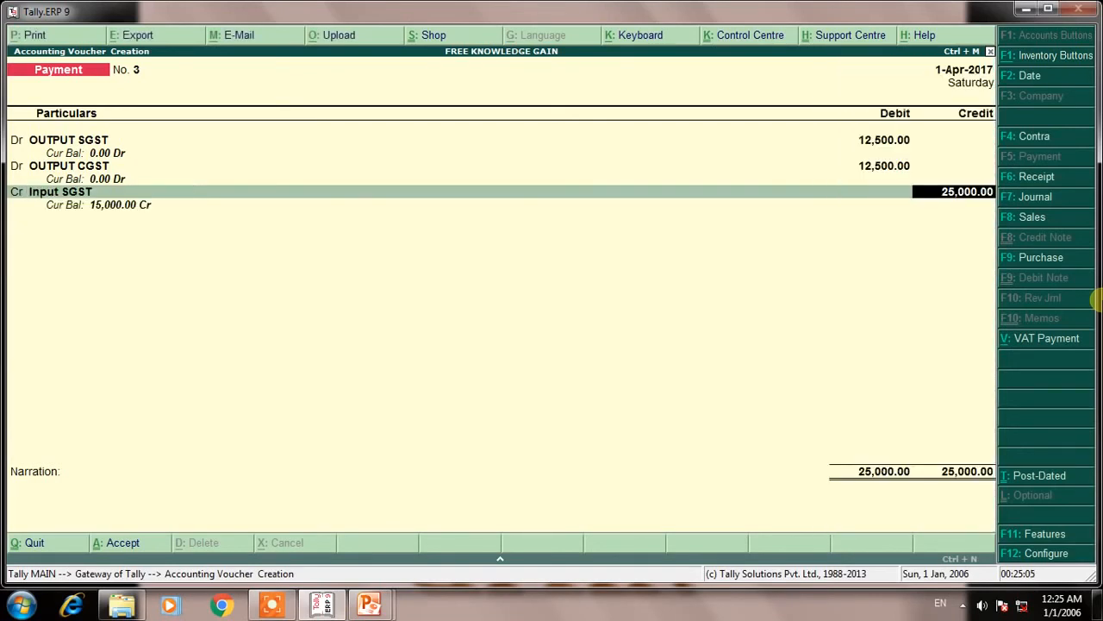
pyautogui.write('10000')
pyautogui.press('Return')
# Add a credit line for INPUT CGST with an amount of 10000
pyautogui.press('Return')
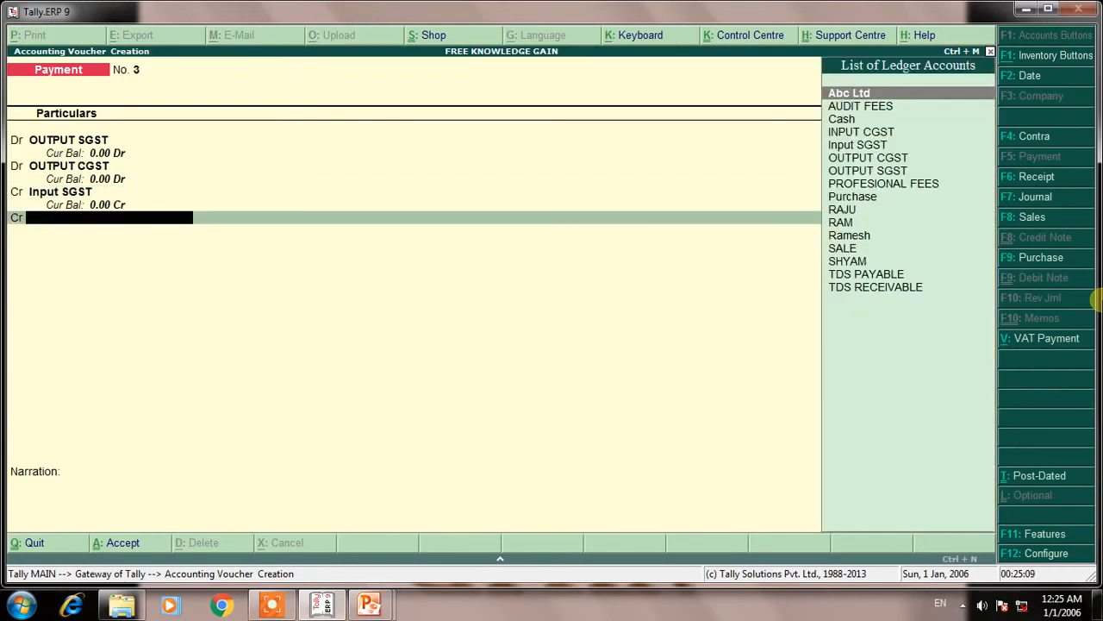
pyautogui.write('INPU')
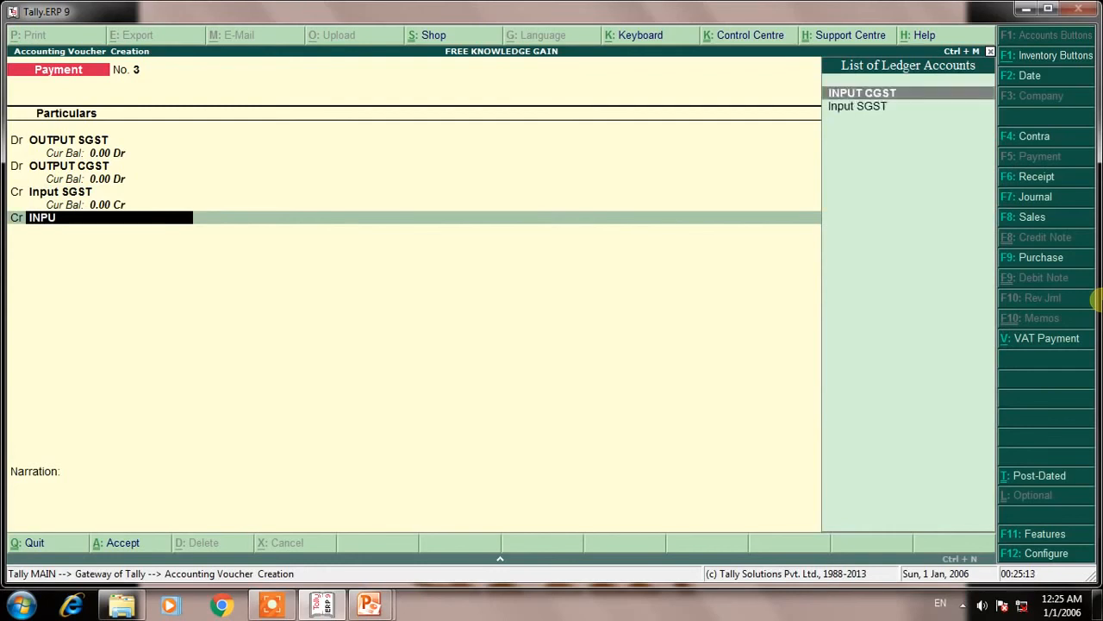
pyautogui.press('Return')
pyautogui.write('10000')
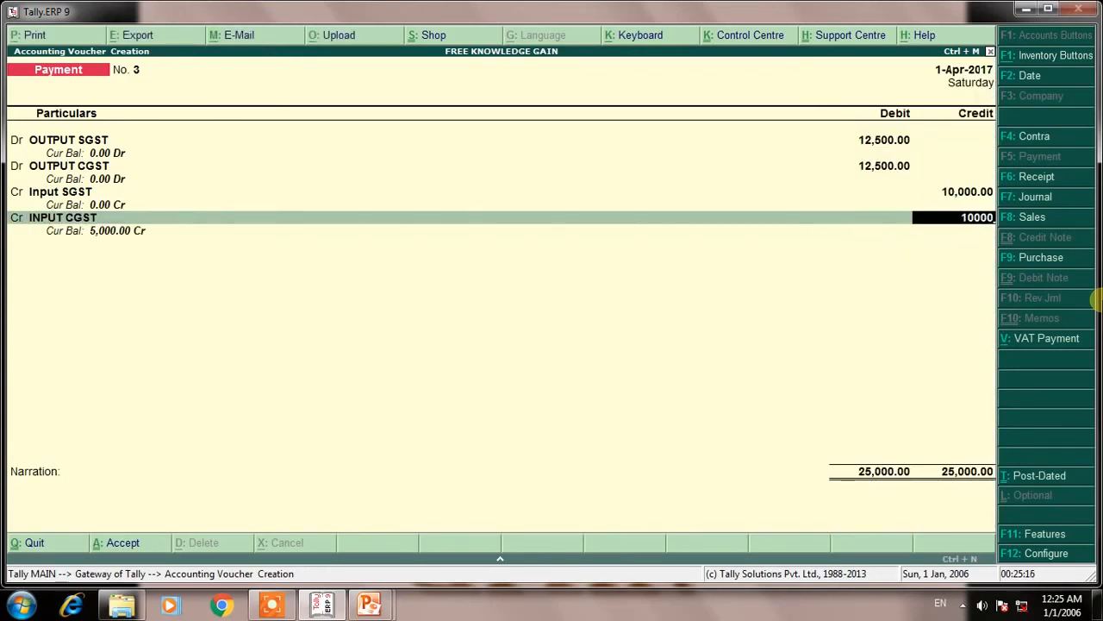
pyautogui.press('Return')
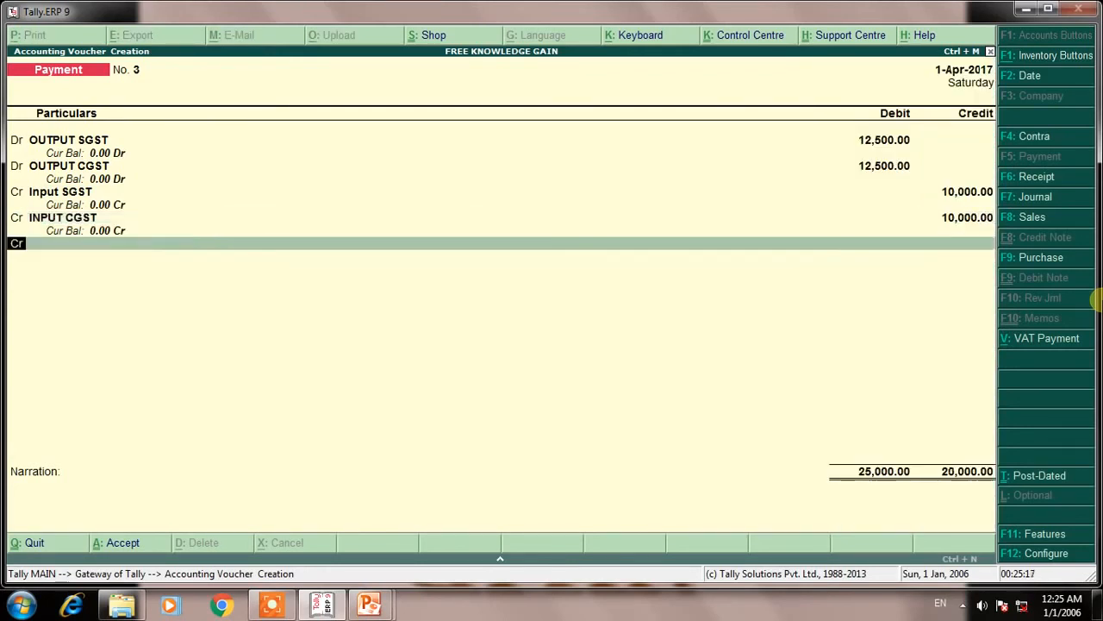
# For the remaining credit line, create a ledger named BANK under Bank Accounts, keeping its other default settings
pyautogui.press('Return')
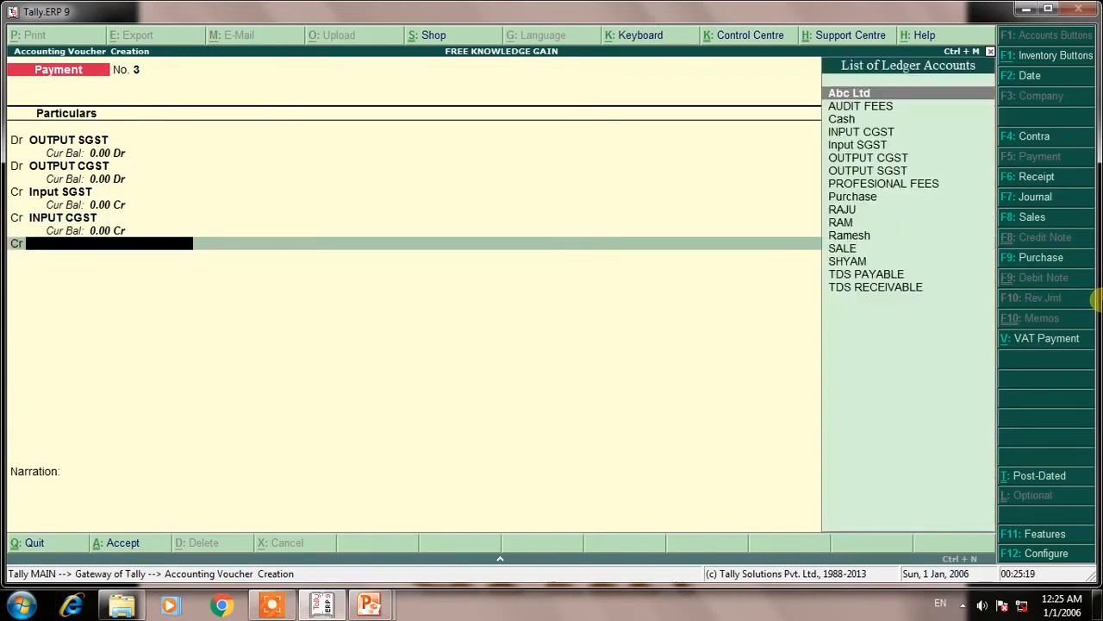
pyautogui.hotkey('alt', 'c')
pyautogui.write('BANK')
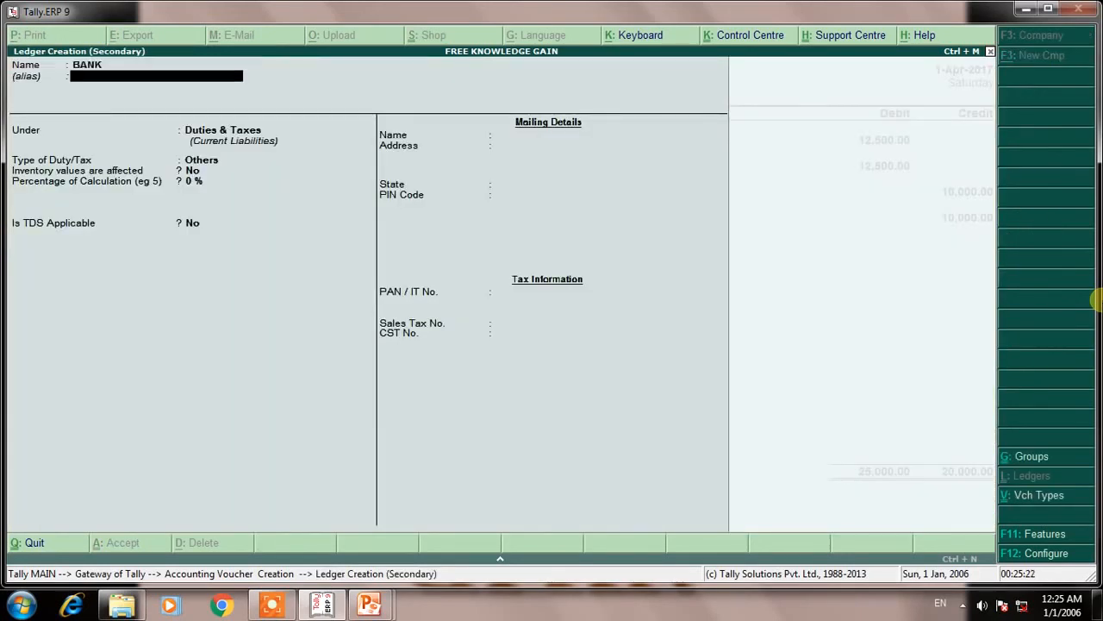
pyautogui.press('Return')
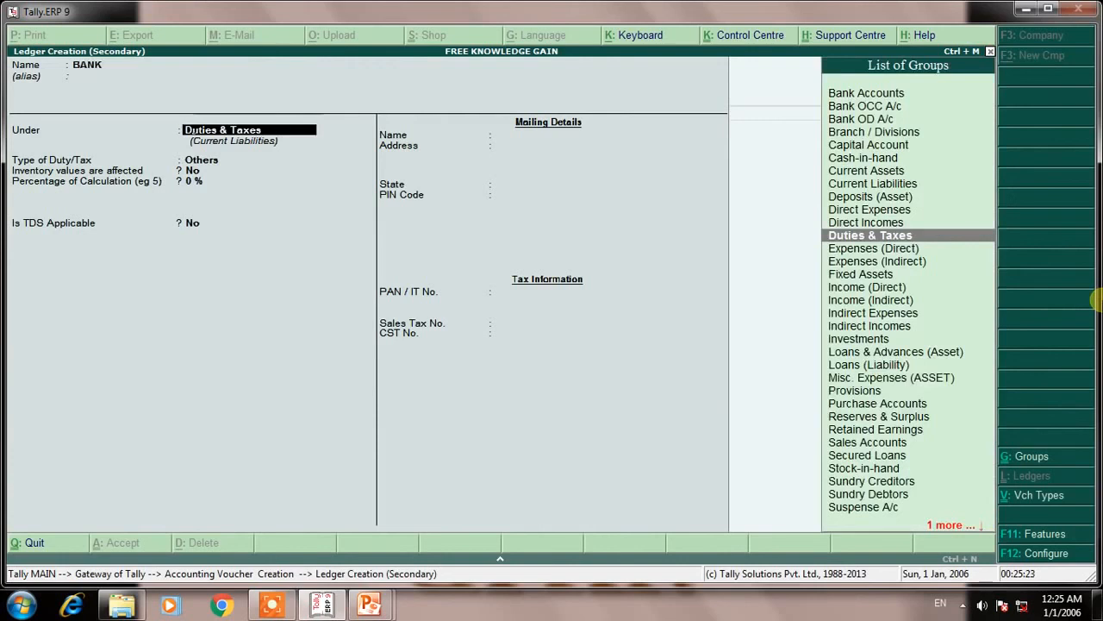
pyautogui.write('bank')
pyautogui.press('Return')
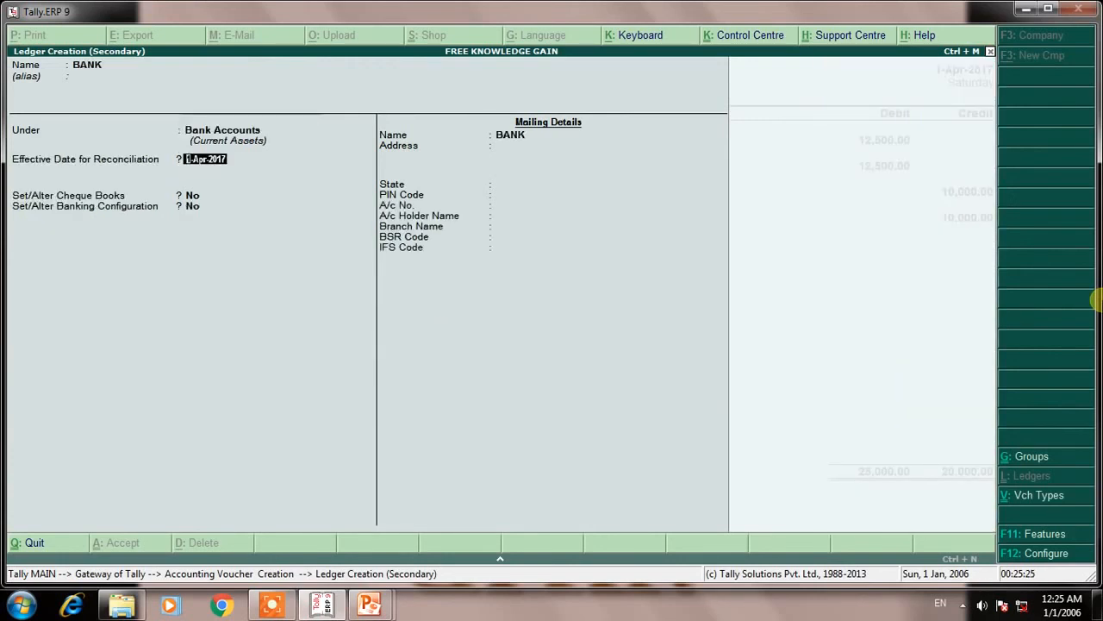
pyautogui.hotkey('ctrl', 'a')
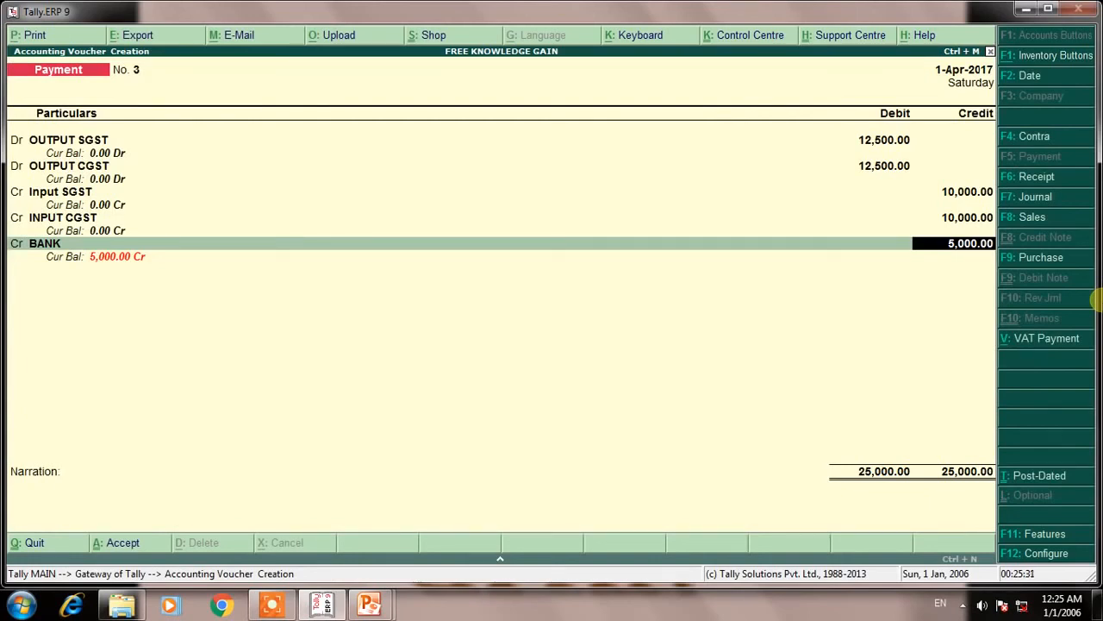
# Credit BANK with 5,000 using the default cheque allocation, and save the payment voucher without a narration
pyautogui.press('Return')
pyautogui.press('Return')
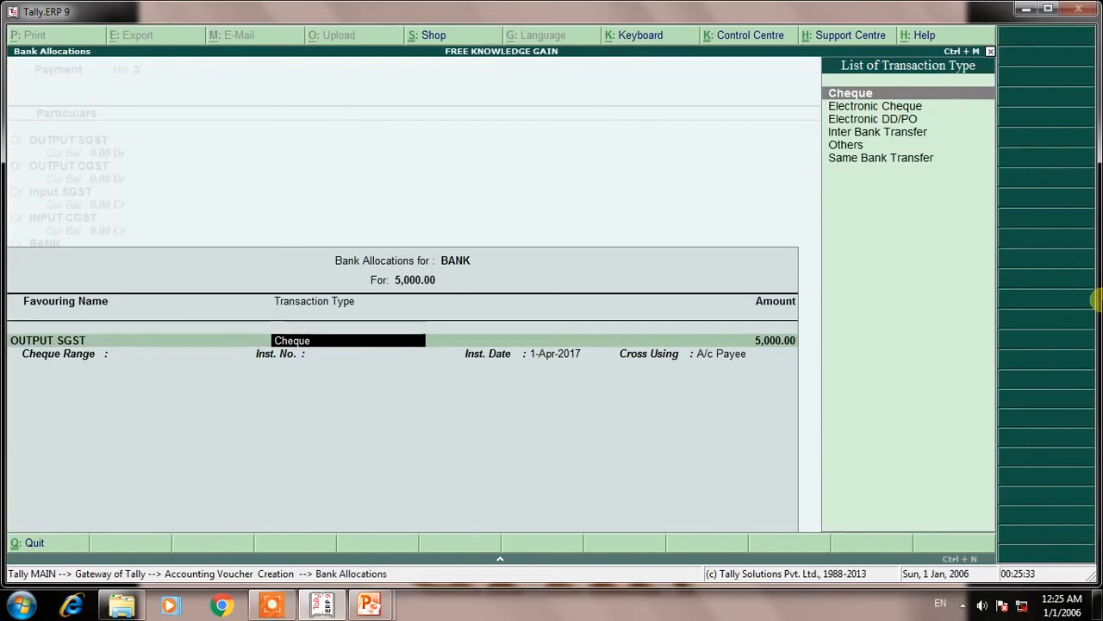
pyautogui.hotkey('ctrl', 'a')
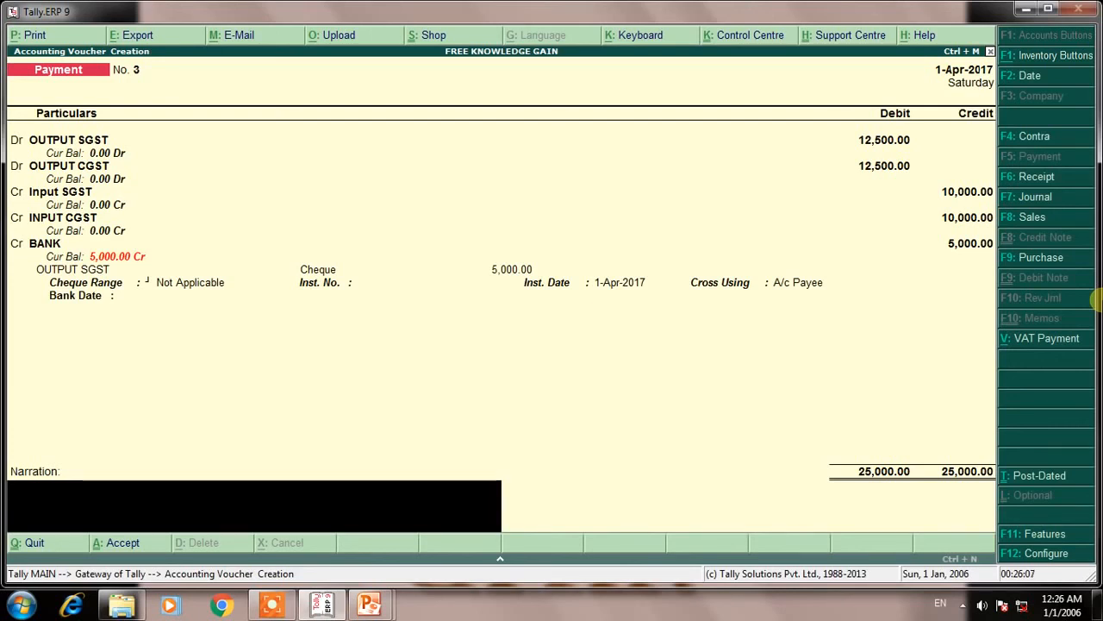
pyautogui.press('Return')
pyautogui.press('Return')
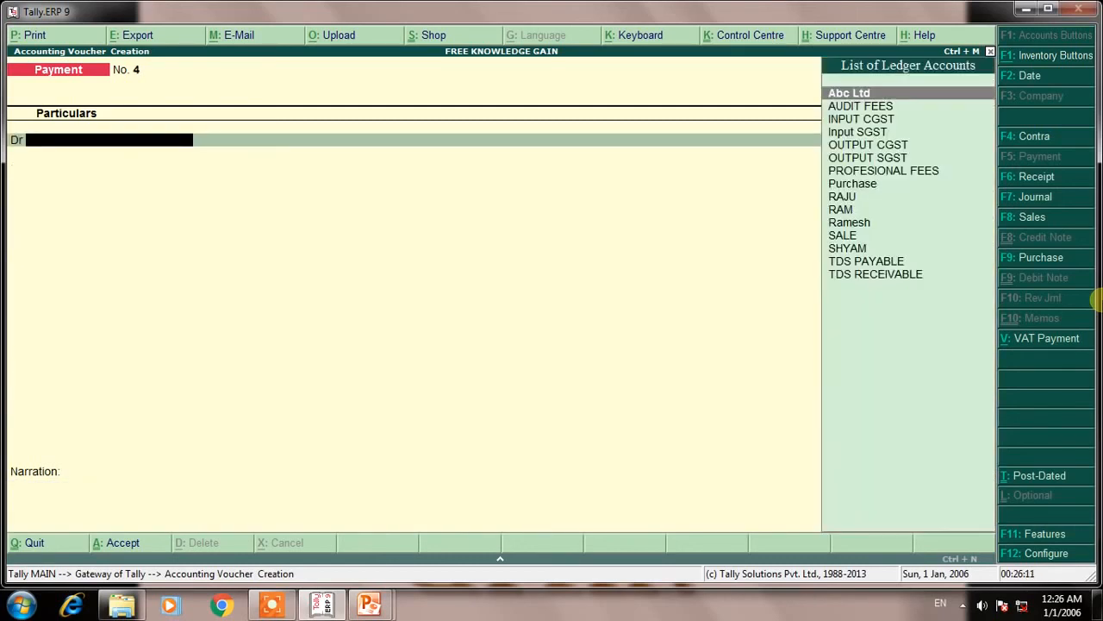